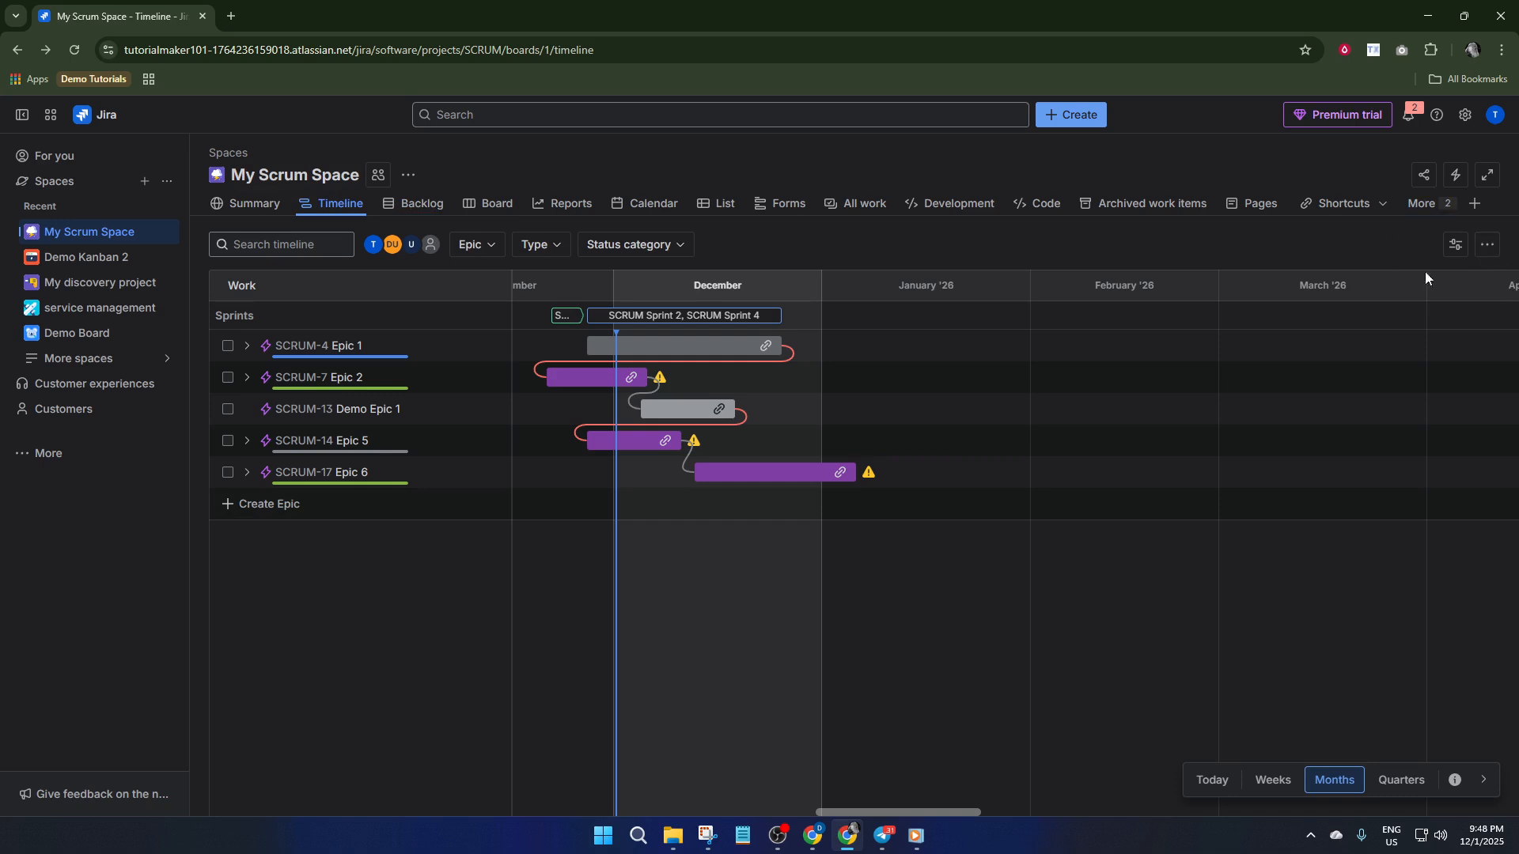
Inspect the dependency between Epic 1 and Epic 2, and switch the timeline's dependency display off and back on
click(749, 365)
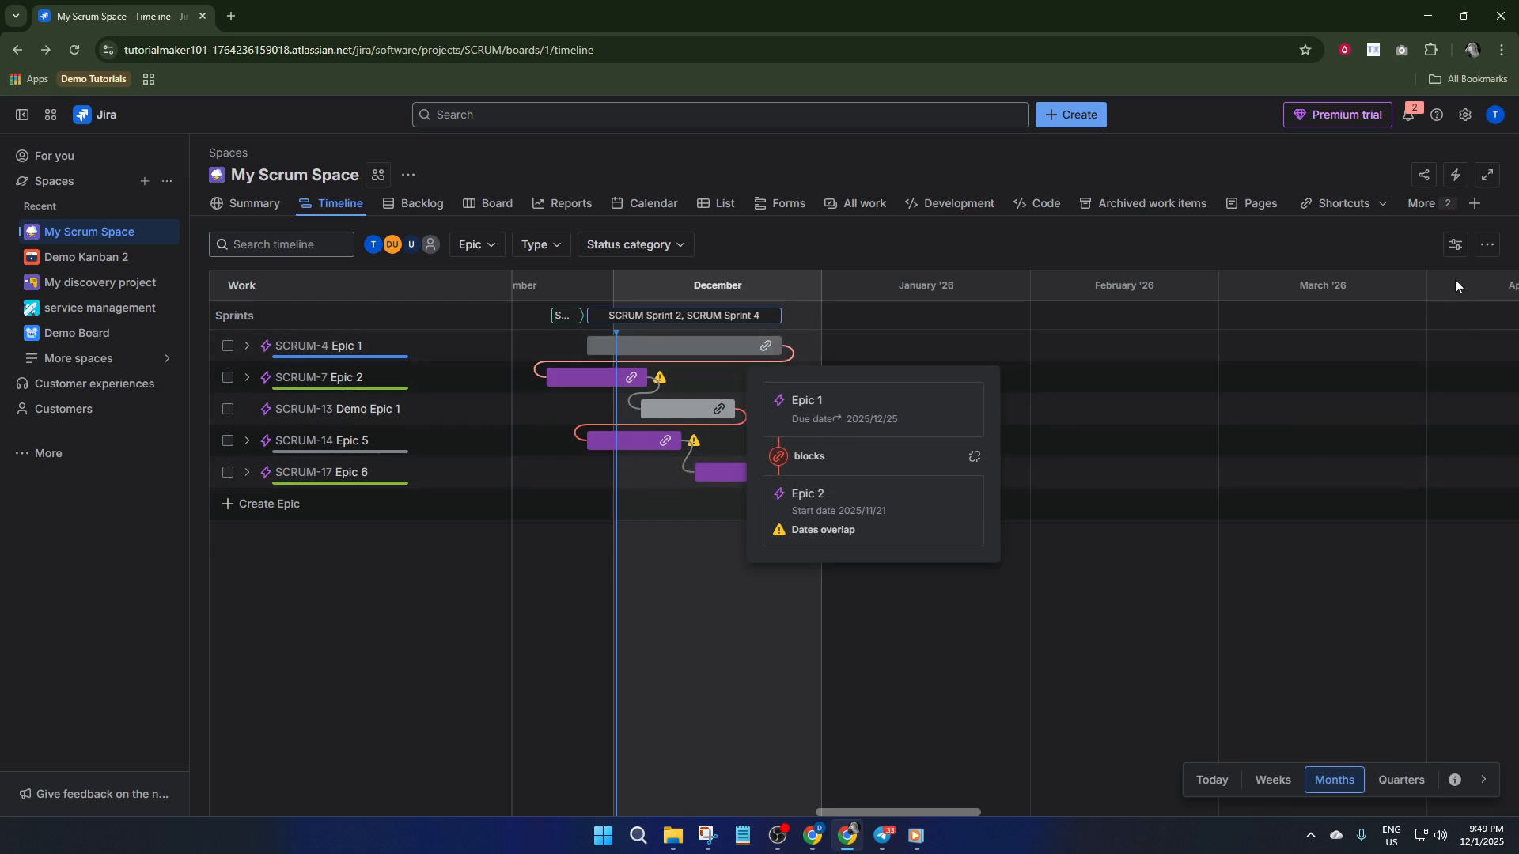
click(1488, 244)
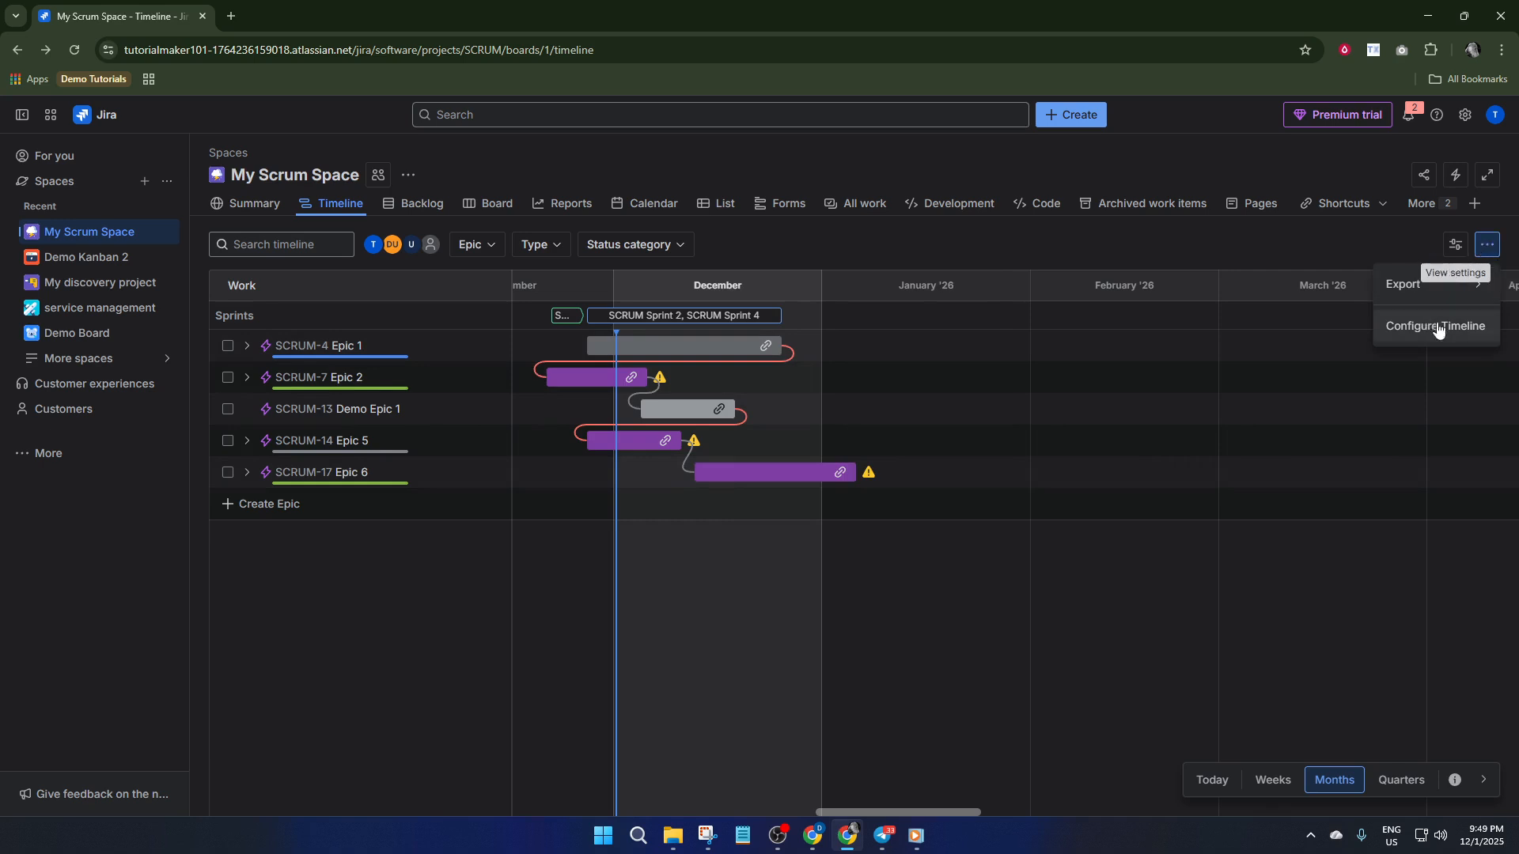
click(1457, 248)
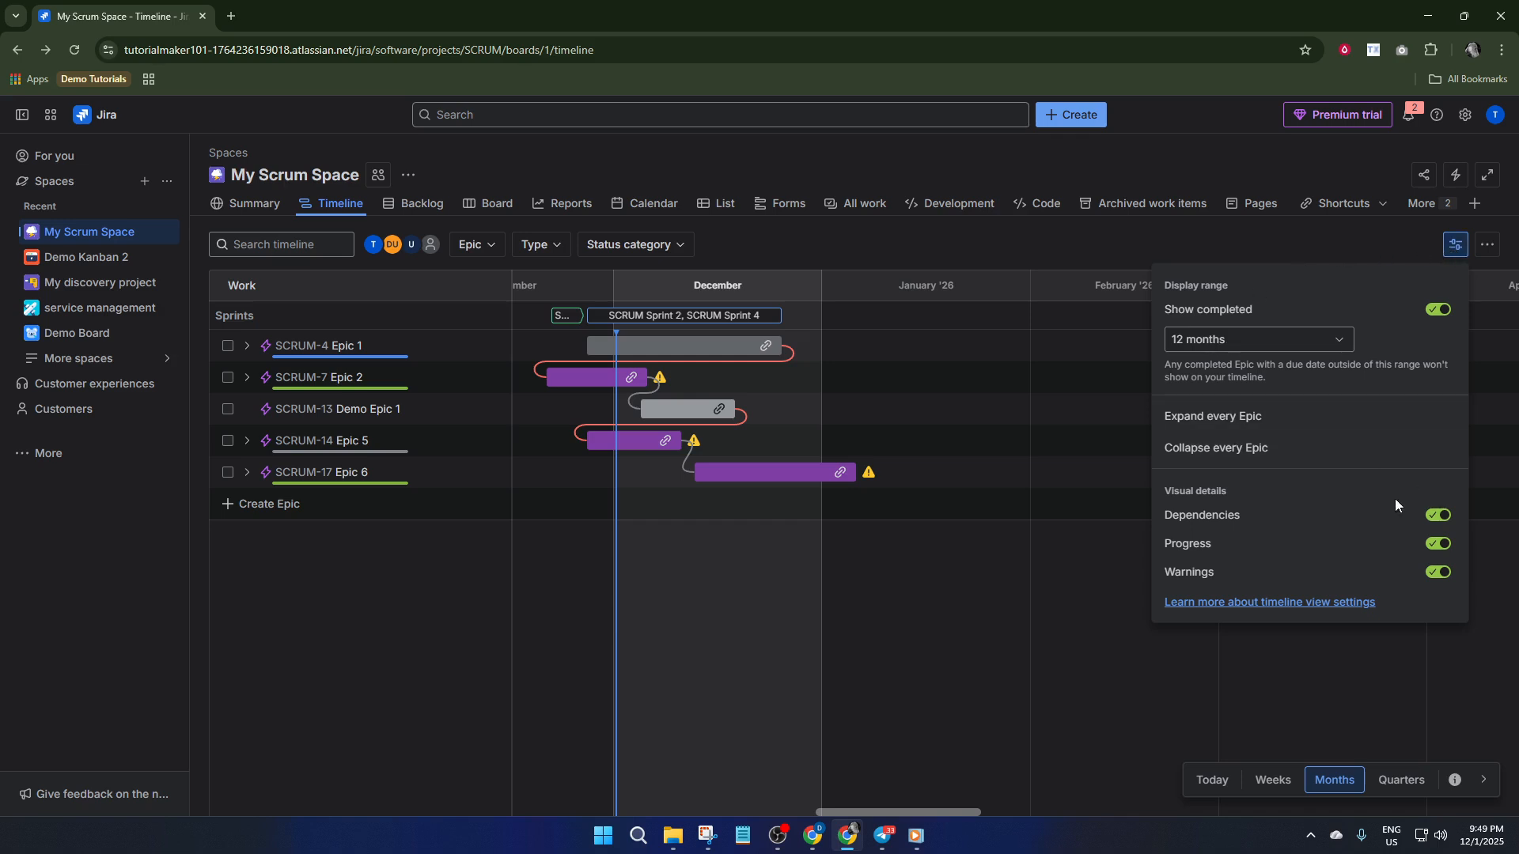
double_click(1446, 518)
click(1446, 518)
click(1447, 519)
Create an epic named Demo1 and schedule it on the timeline from Jan 09 to Jan 22, 2026
click(285, 507)
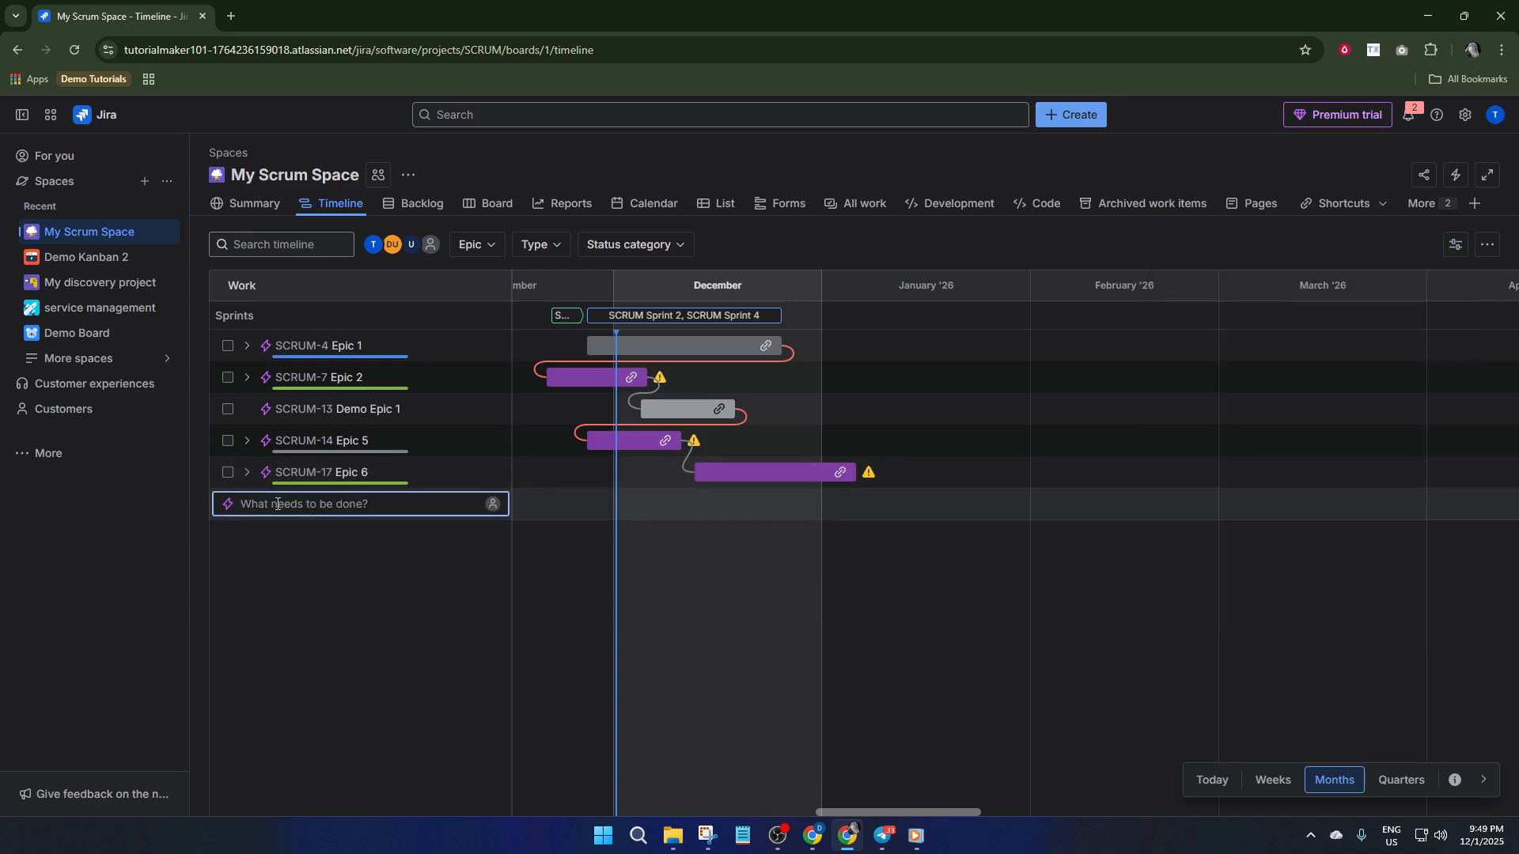
text(Demo1)
key(Return)
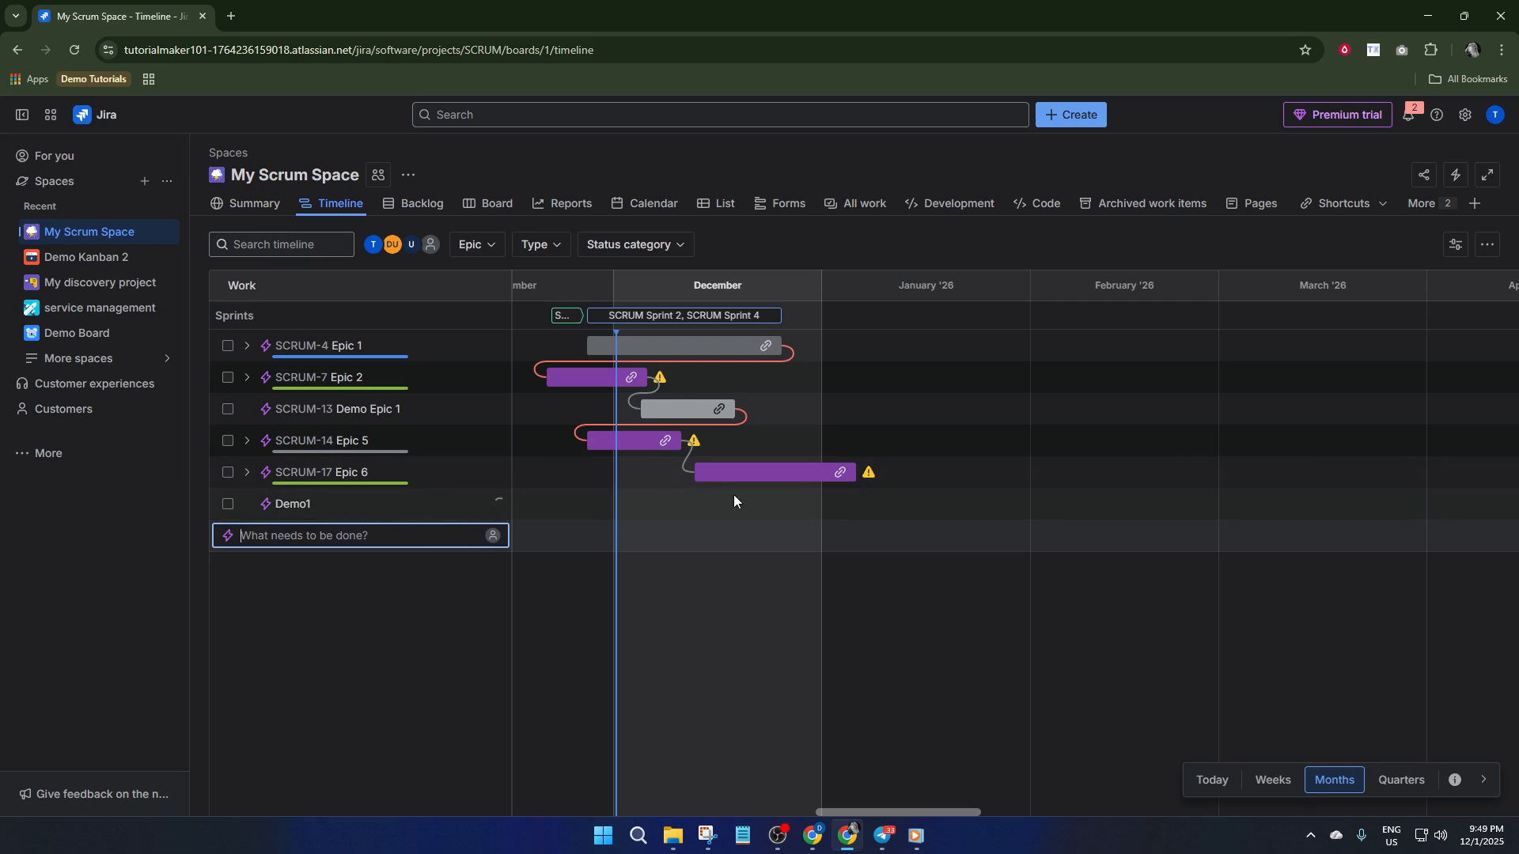
click(872, 506)
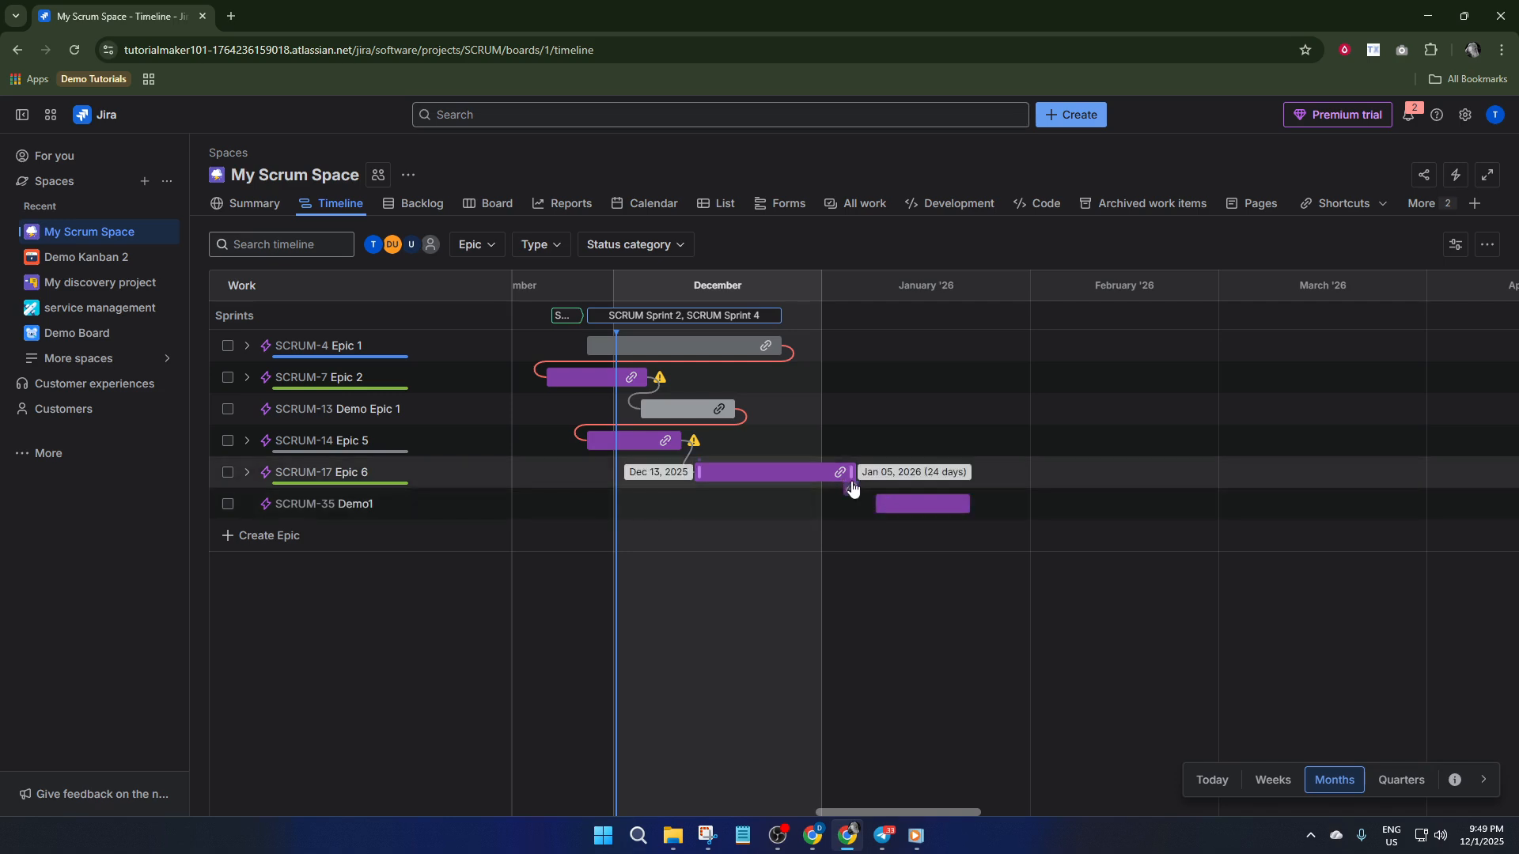
Create a dependency in which Epic 6 blocks Demo1, and shift Demo1's bar later and back to Jan 09, 2026
drag(852, 488, 908, 511)
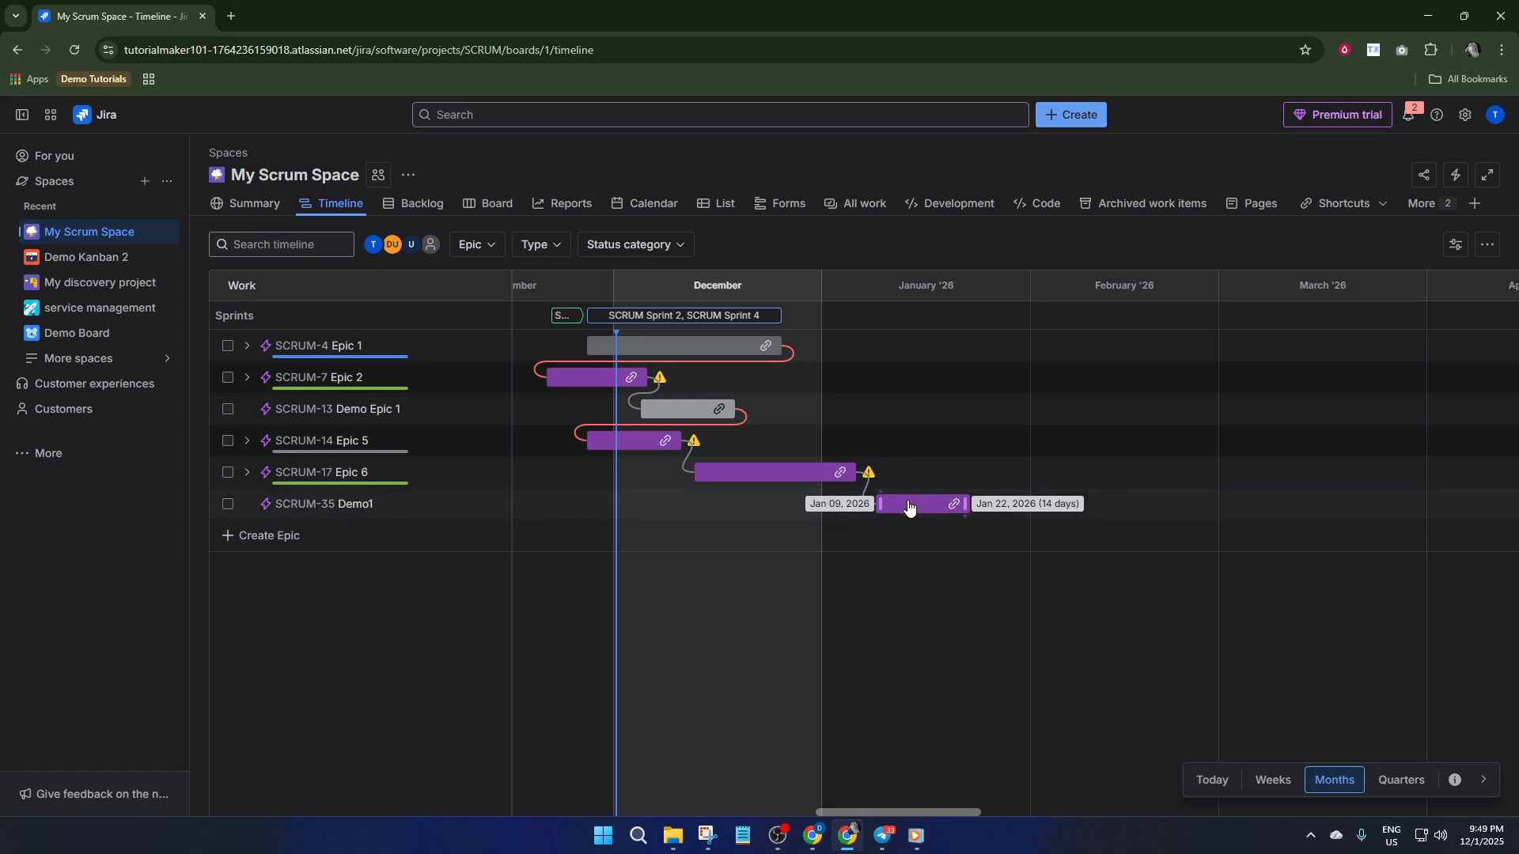
drag(906, 507, 931, 508)
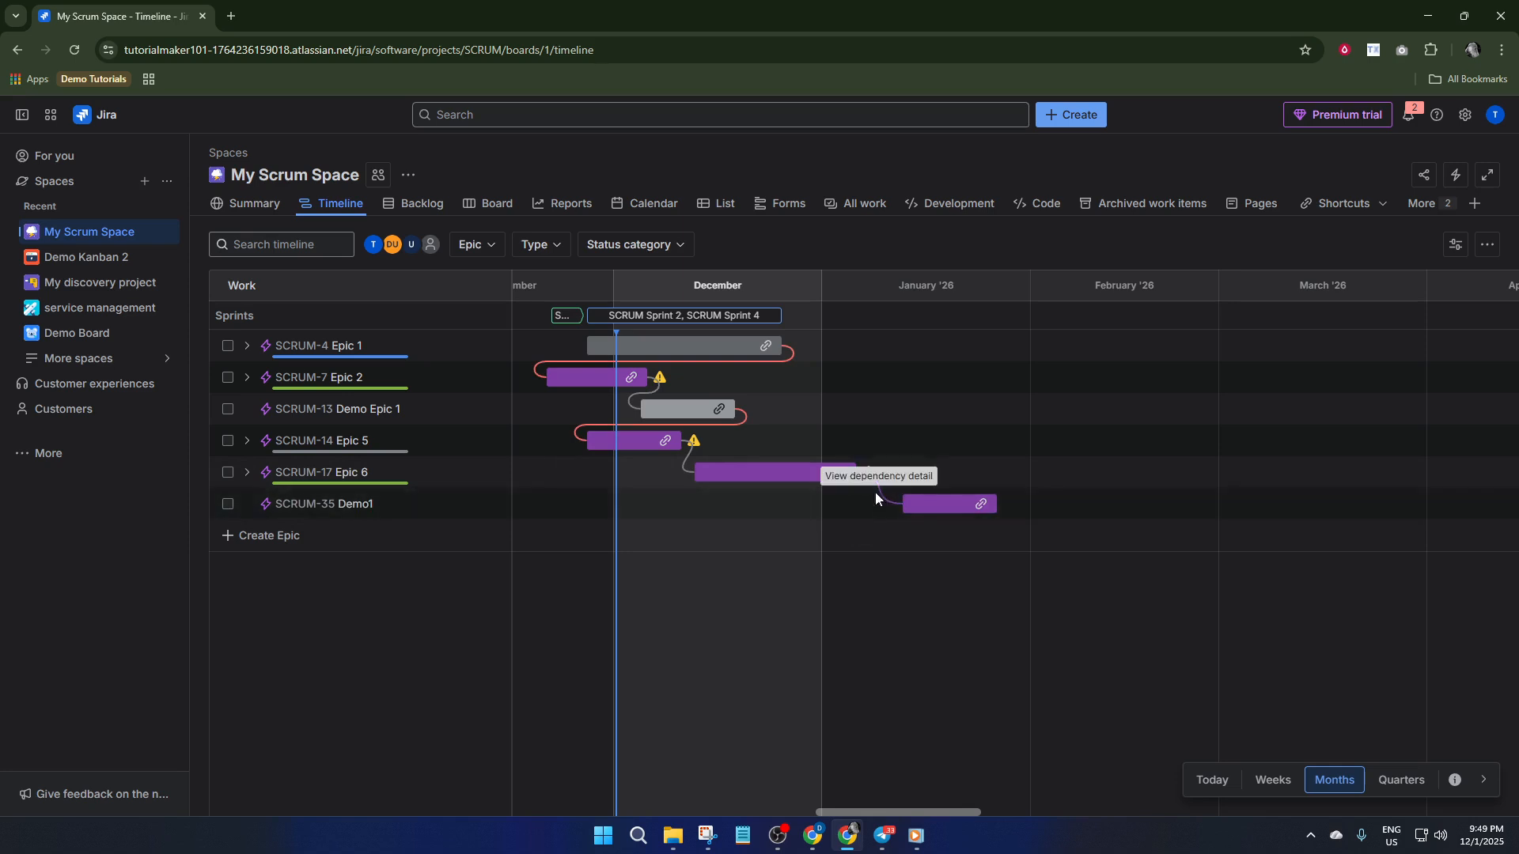
double_click(867, 497)
mouse_move(916, 507)
mouse_down()
mouse_move(825, 511)
mouse_move(924, 513)
mouse_up()
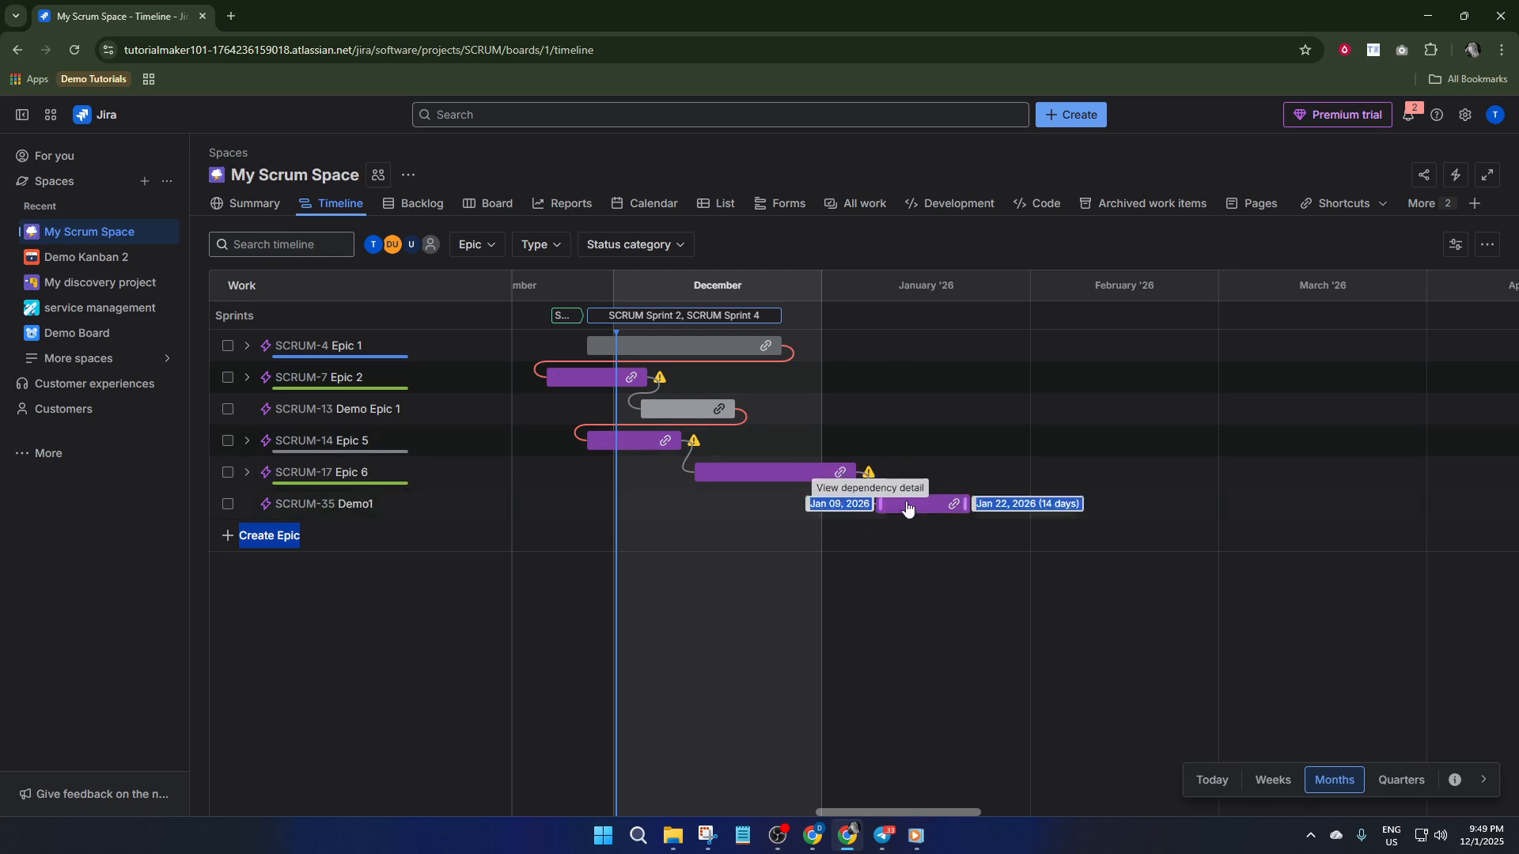
Move Demo1 to start on Jan 04, 2026 and back to Jan 10–23, checking the Epic 6 dependency details at each position
drag(906, 504, 855, 507)
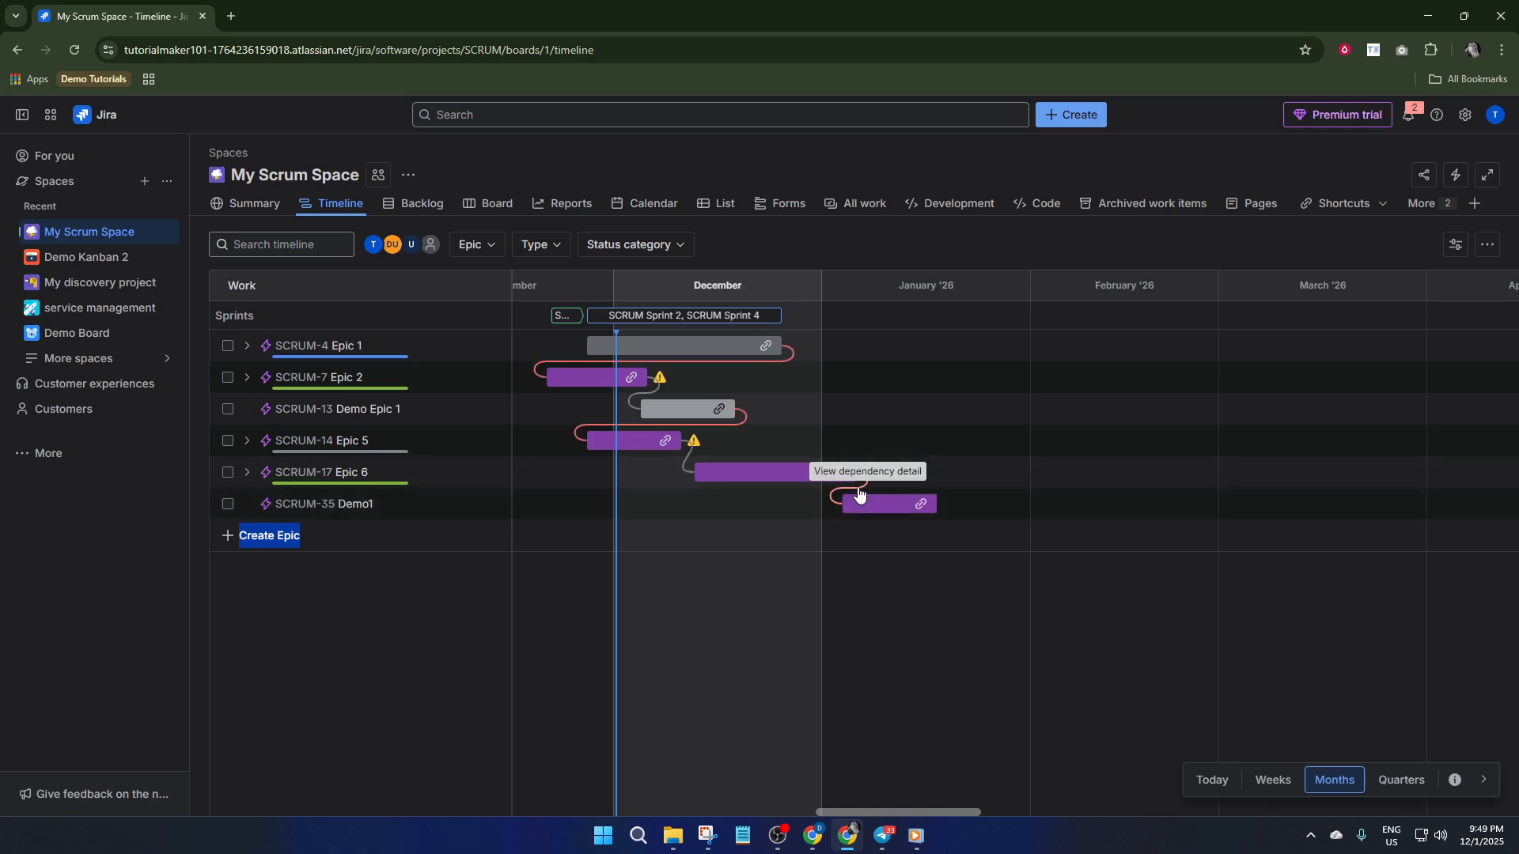
click(861, 493)
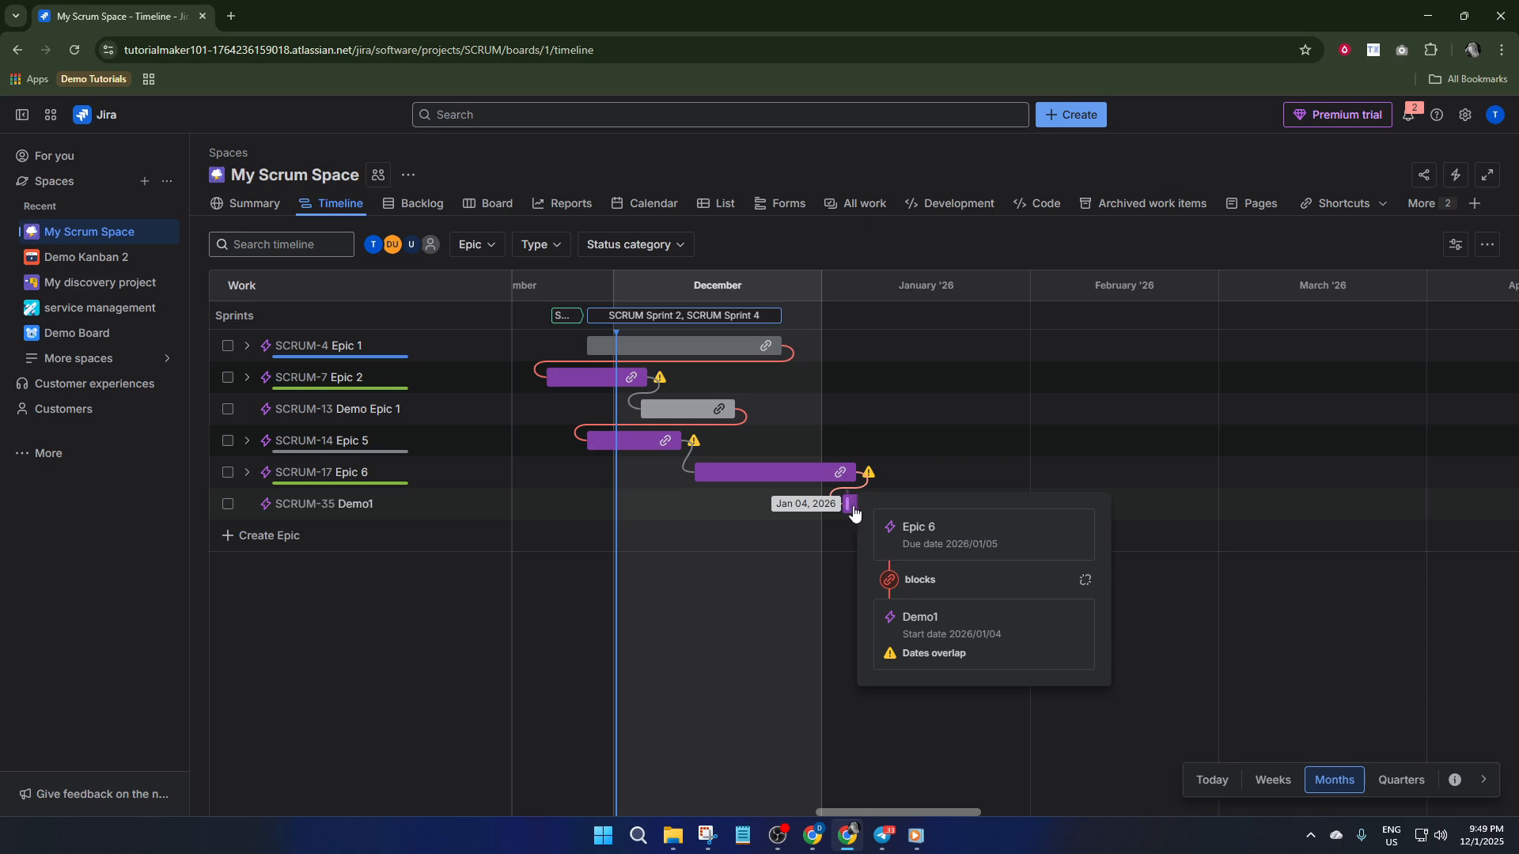
drag(875, 506, 894, 505)
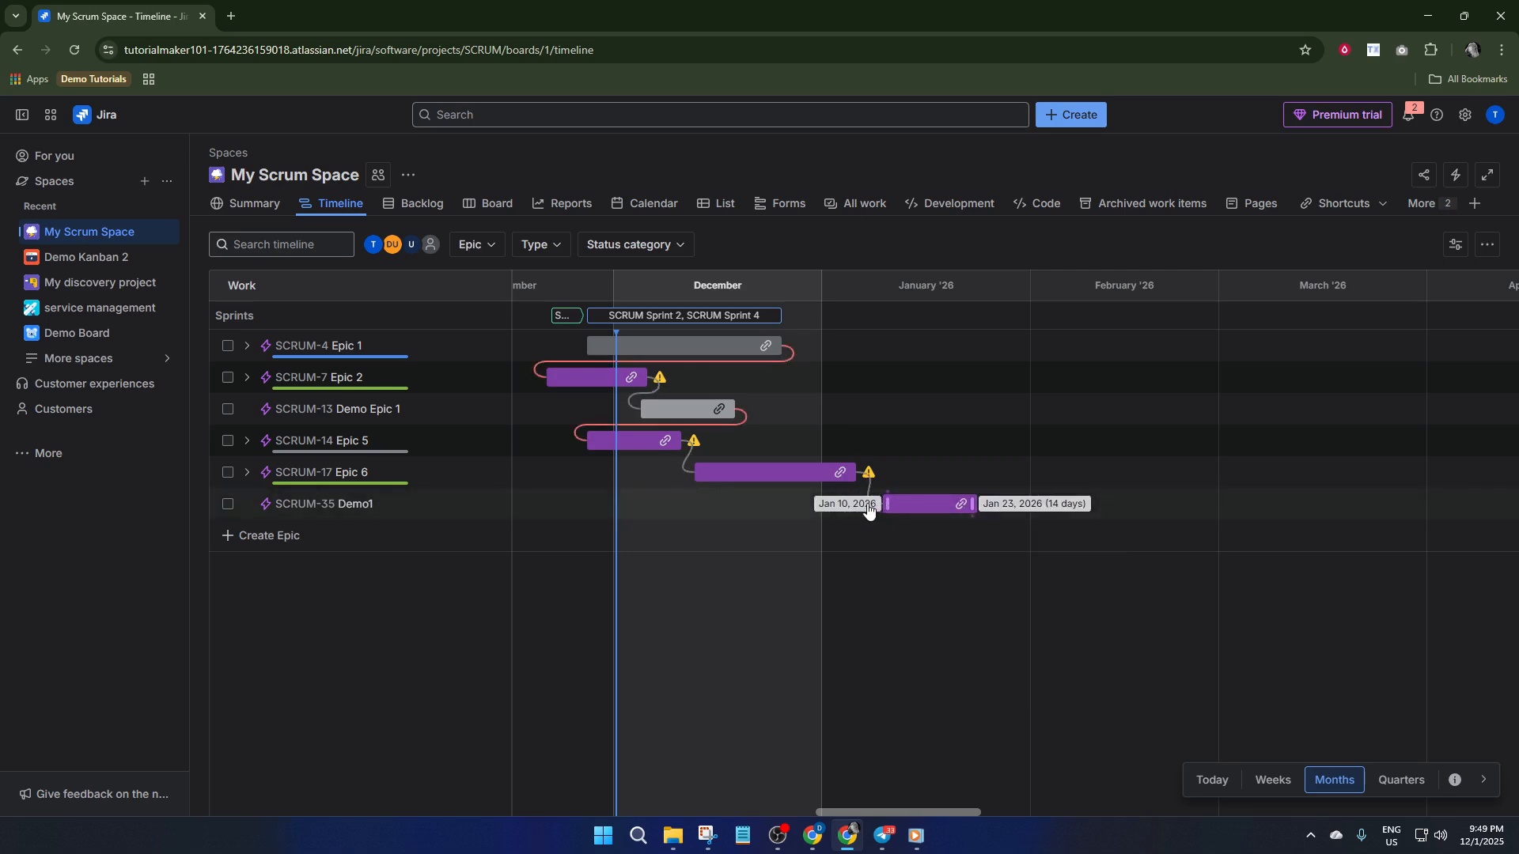
click(870, 477)
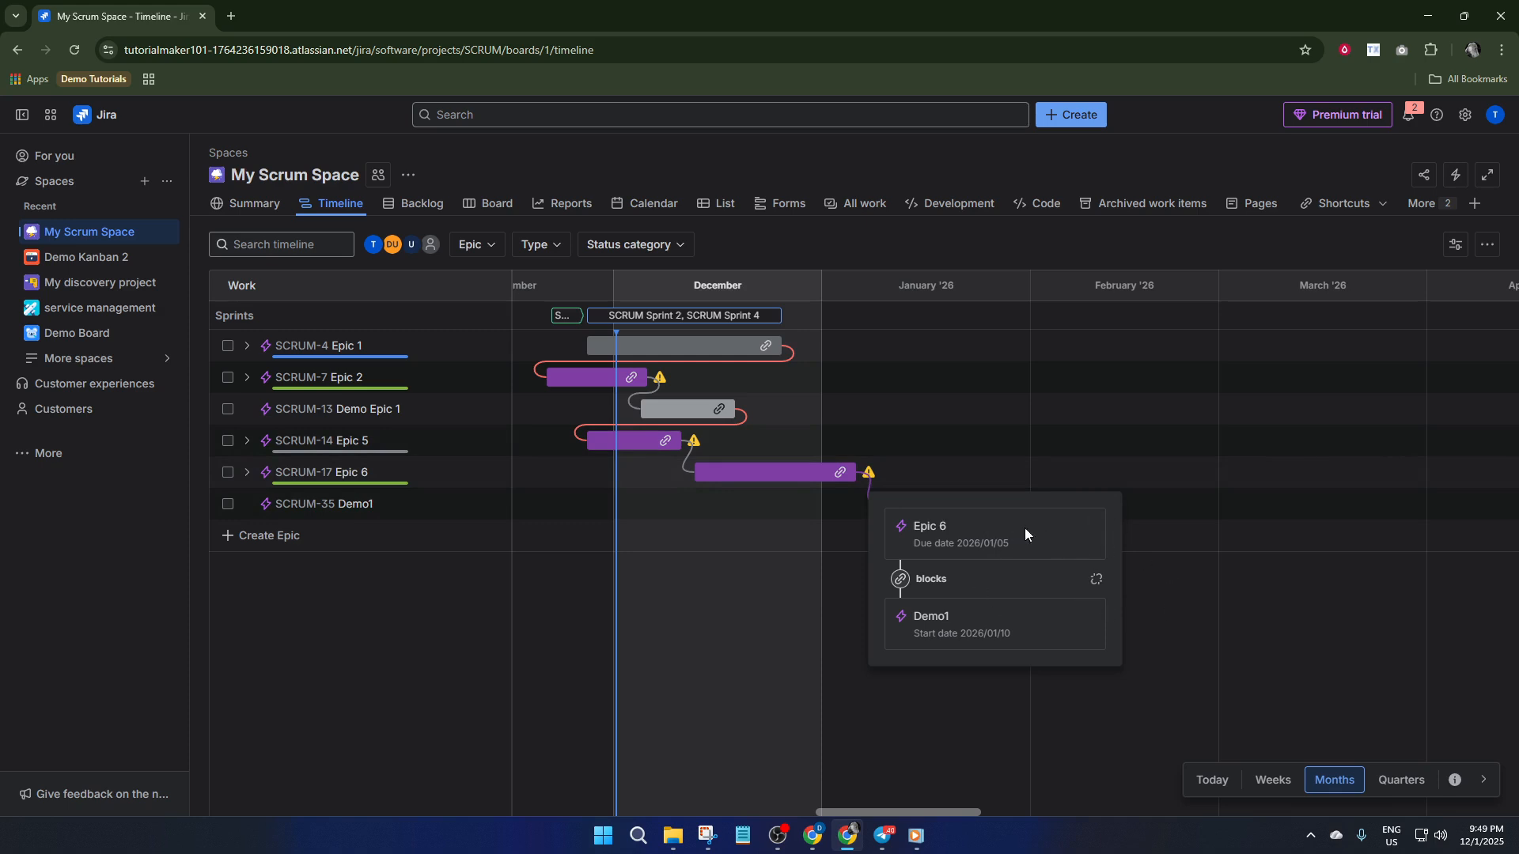
Open Demo1's work item details and examine its dependency on Epic 6 and its linked work items
click(1486, 248)
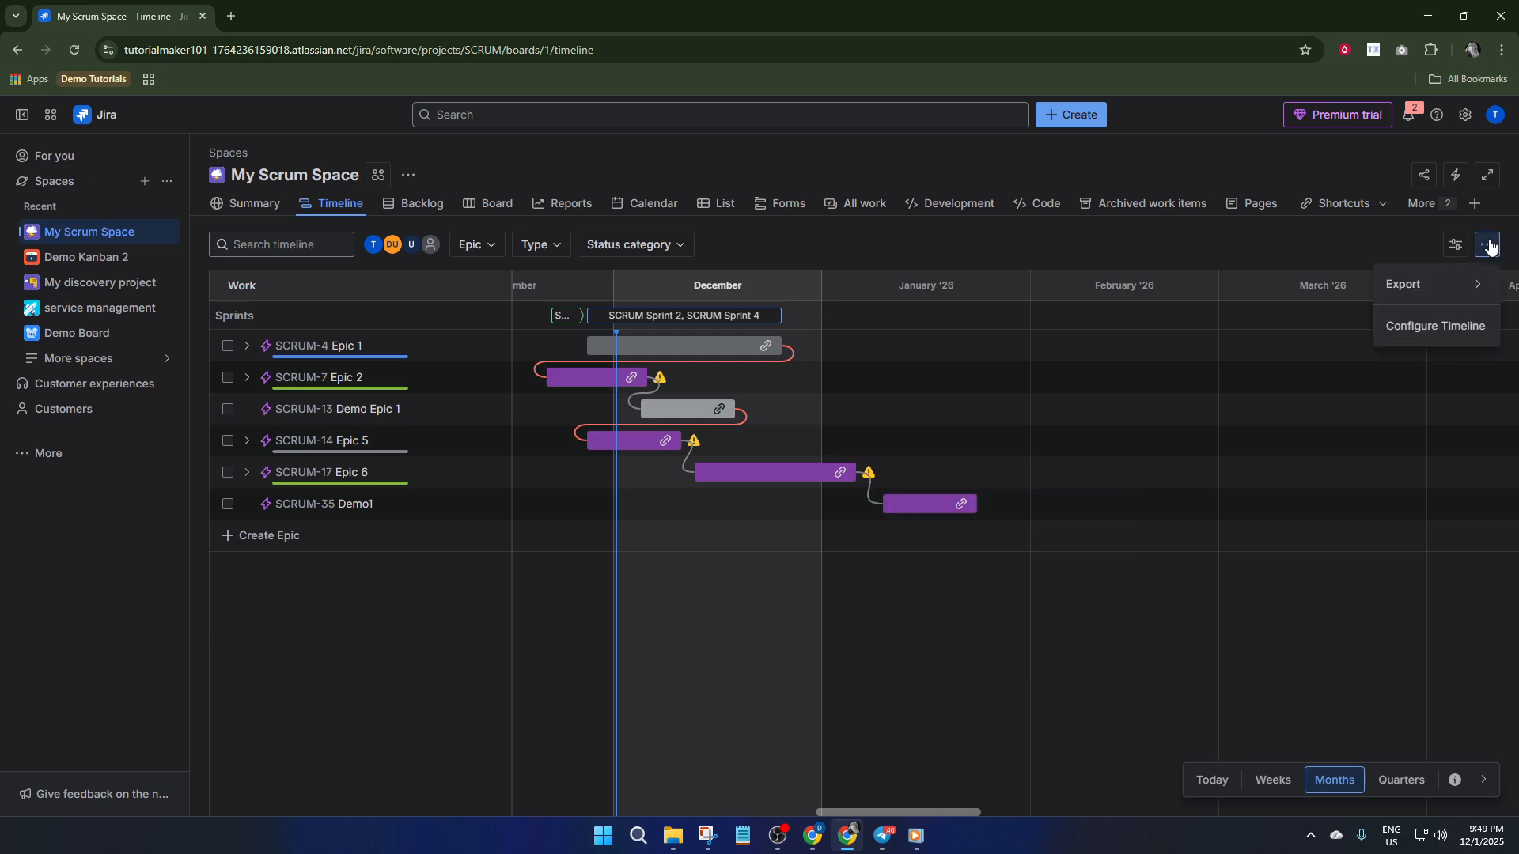
click(1456, 250)
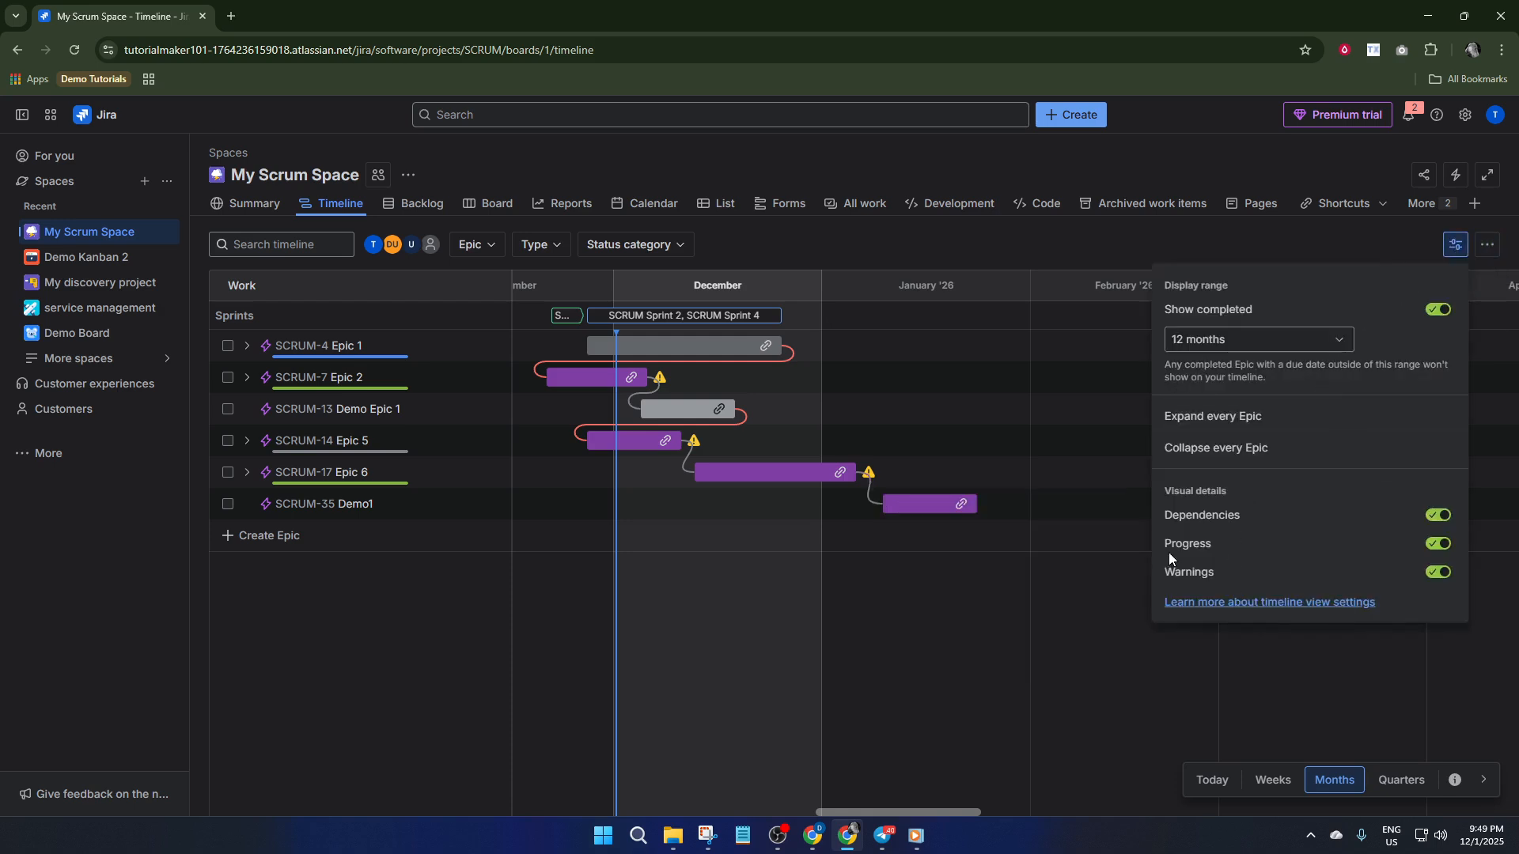
click(932, 505)
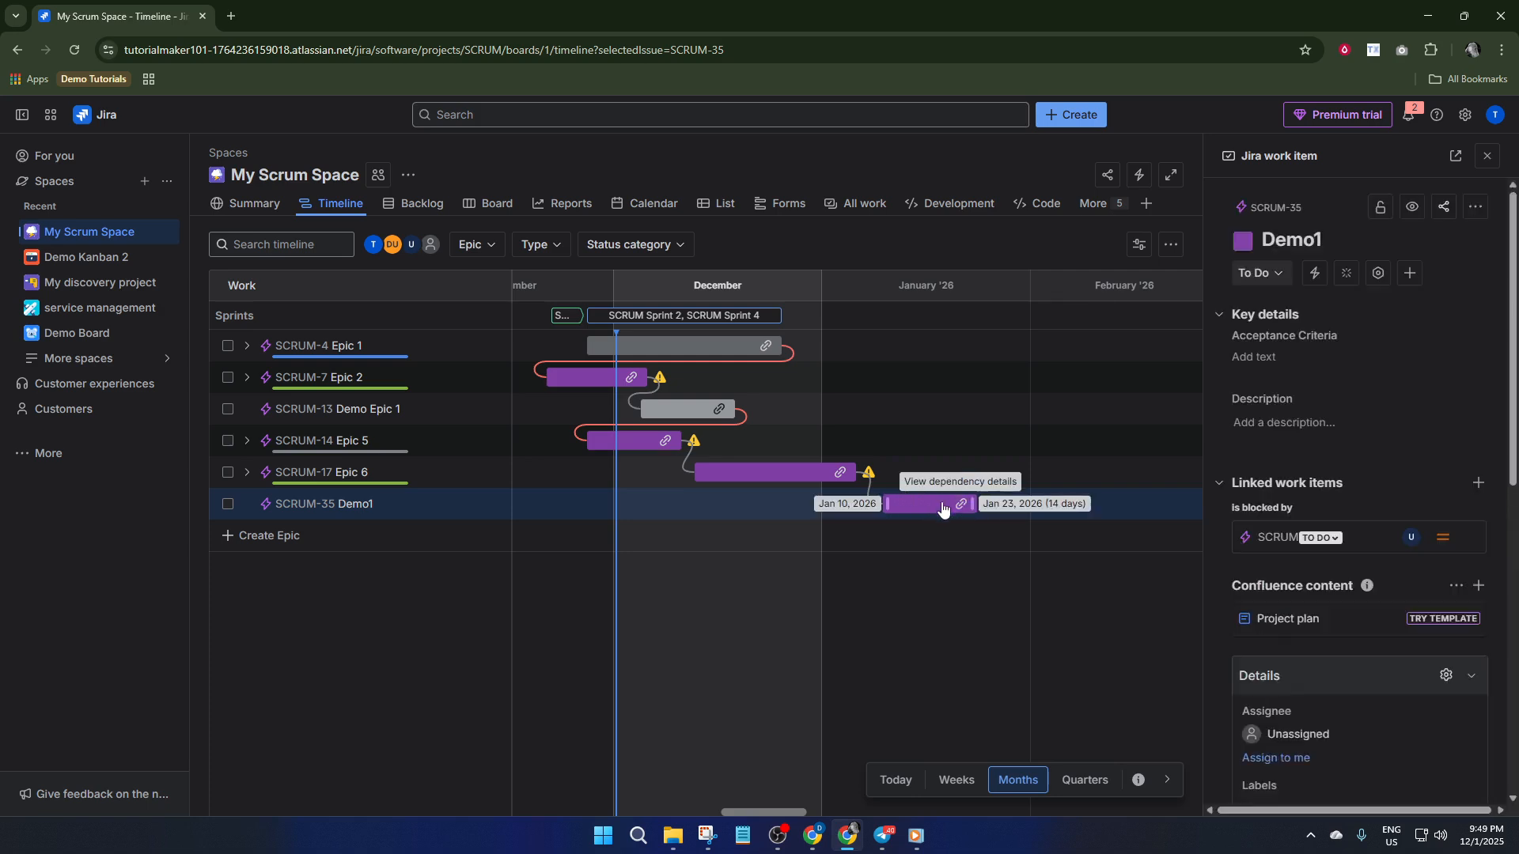
click(961, 504)
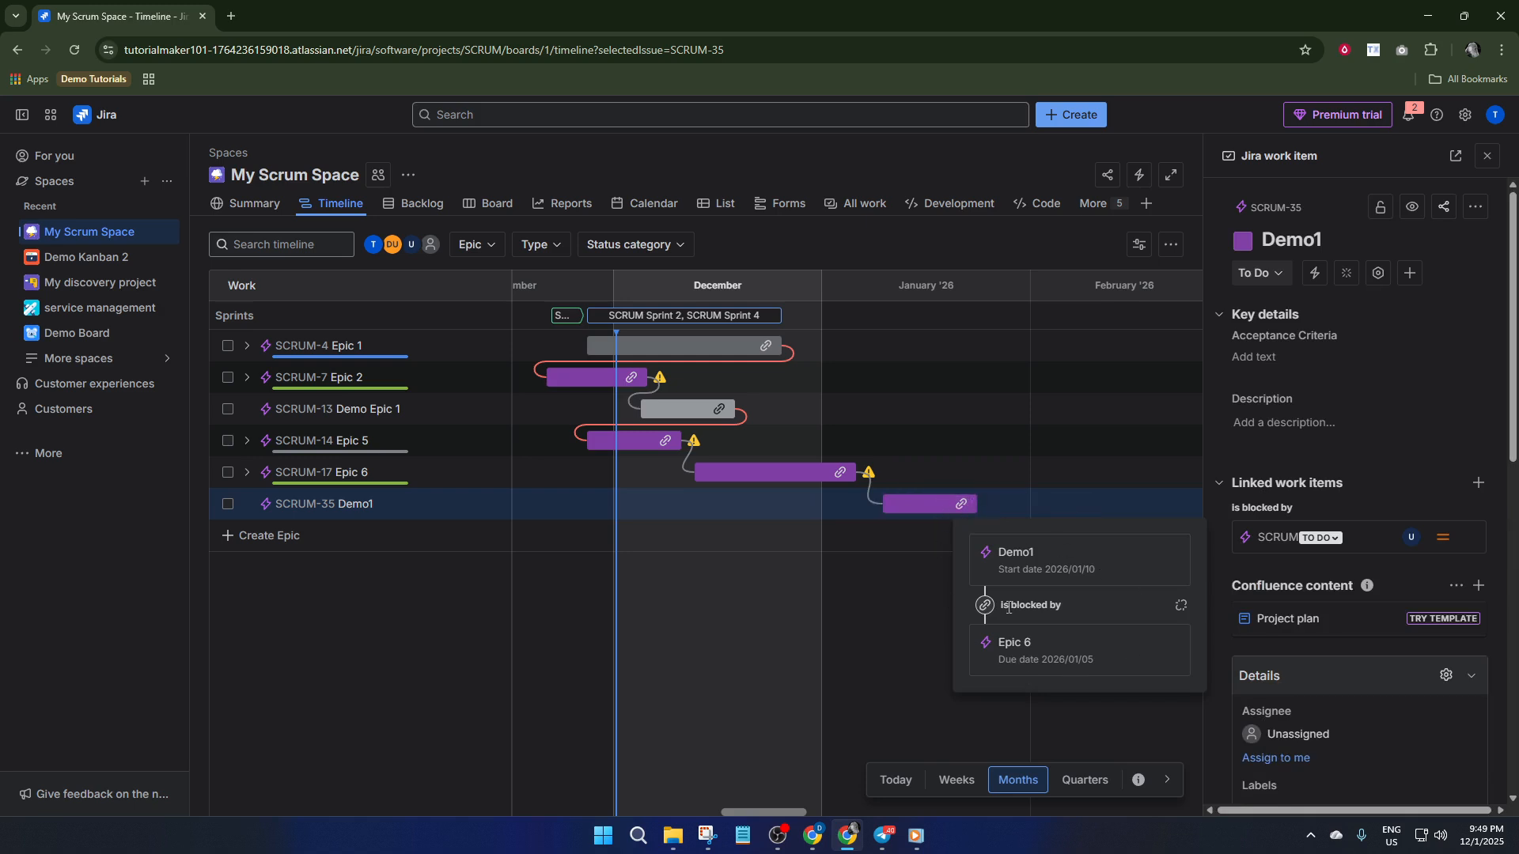
click(917, 514)
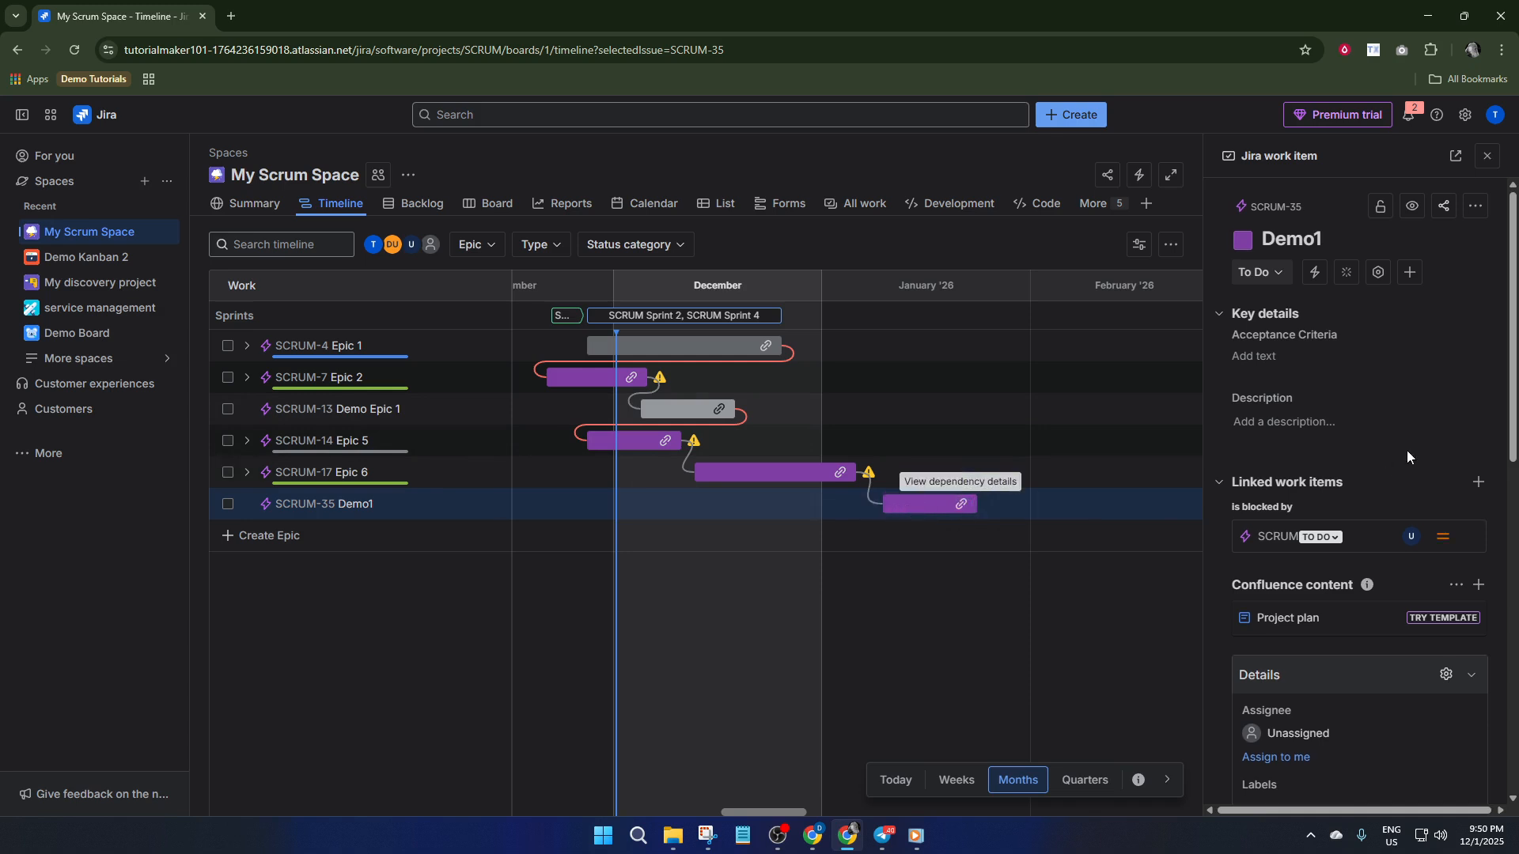
scroll(1407, 450, down, 2)
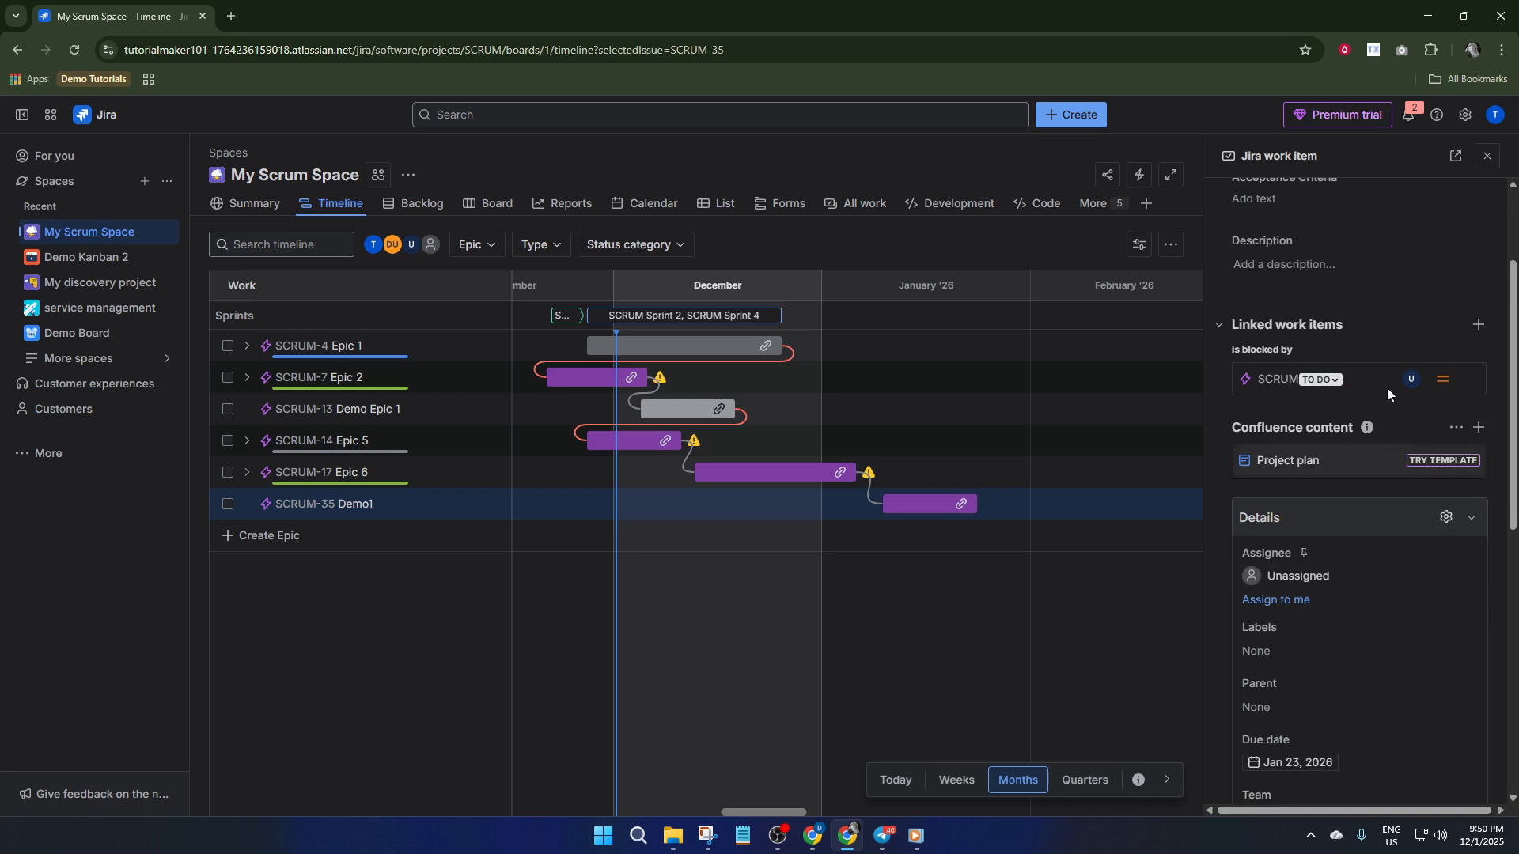
scroll(1264, 321, up, 2)
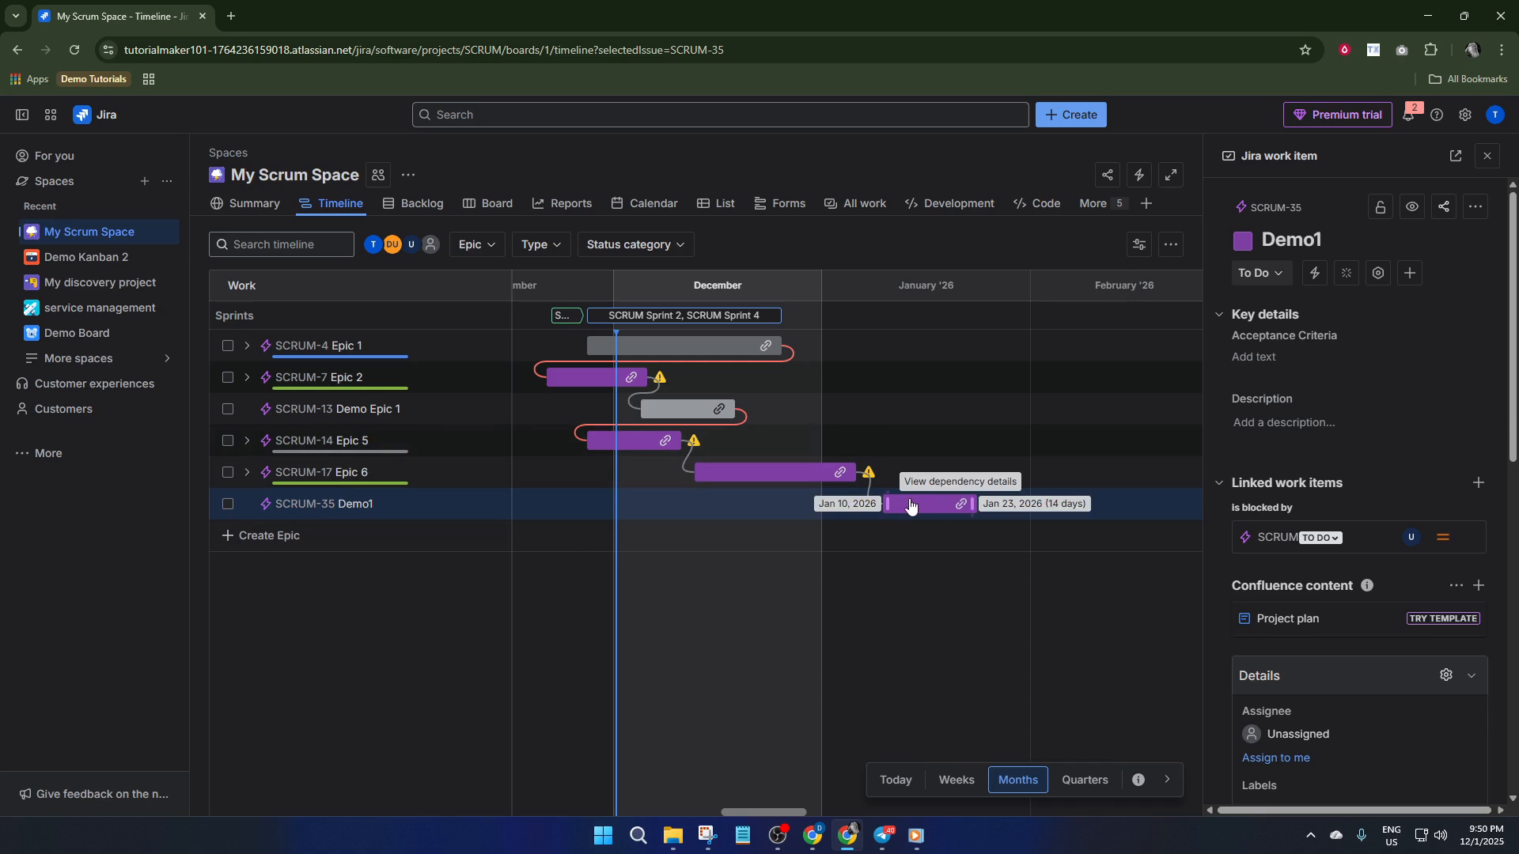
Shift Demo1's timeline bar slightly later in January 2026 and close its work item details
mouse_move(916, 514)
mouse_down()
mouse_move(893, 509)
mouse_move(930, 510)
mouse_up()
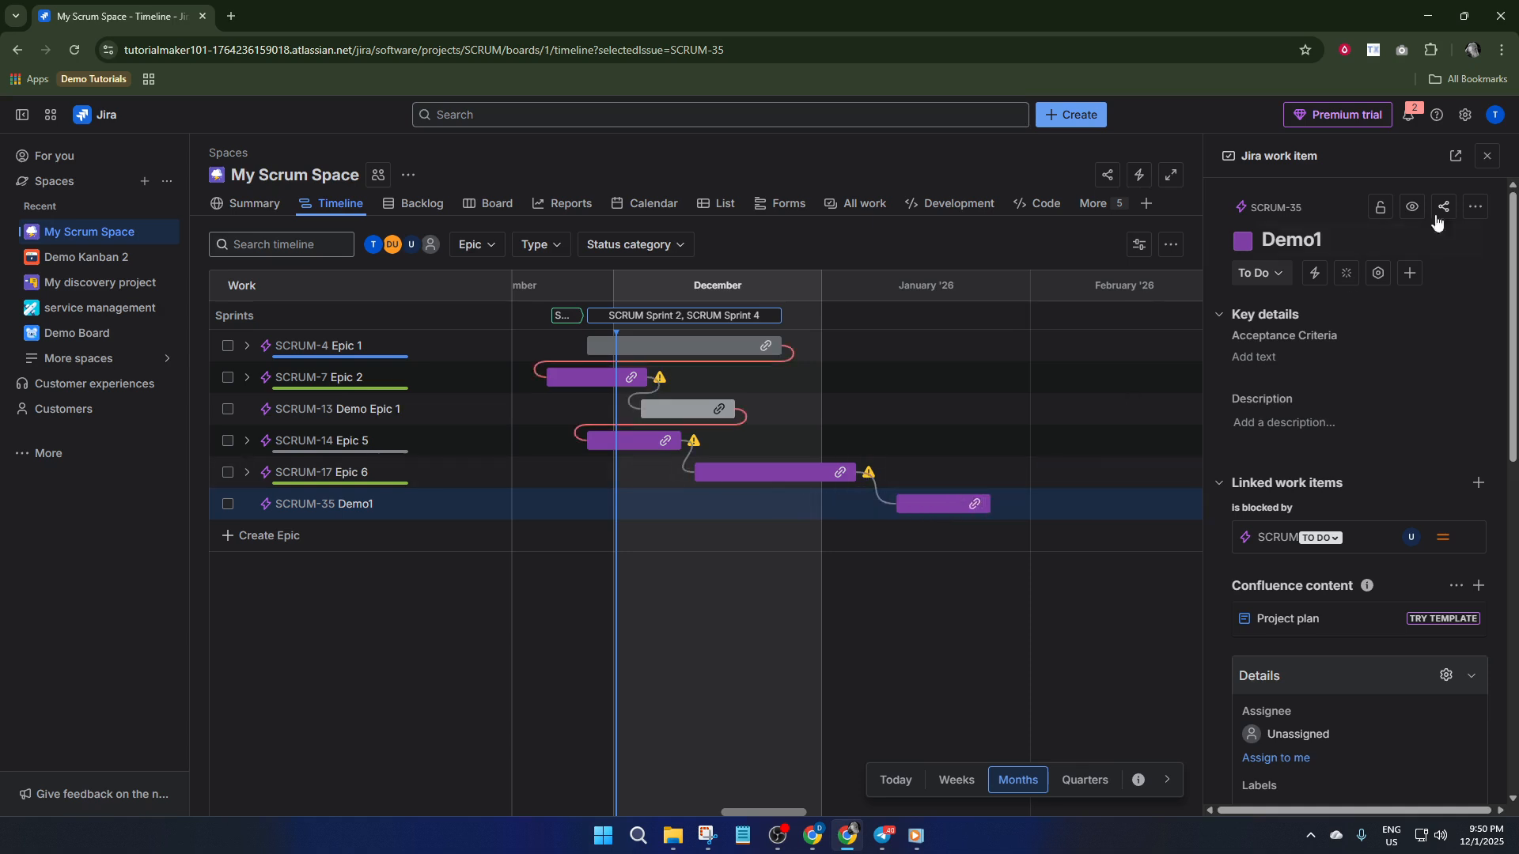
click(1491, 160)
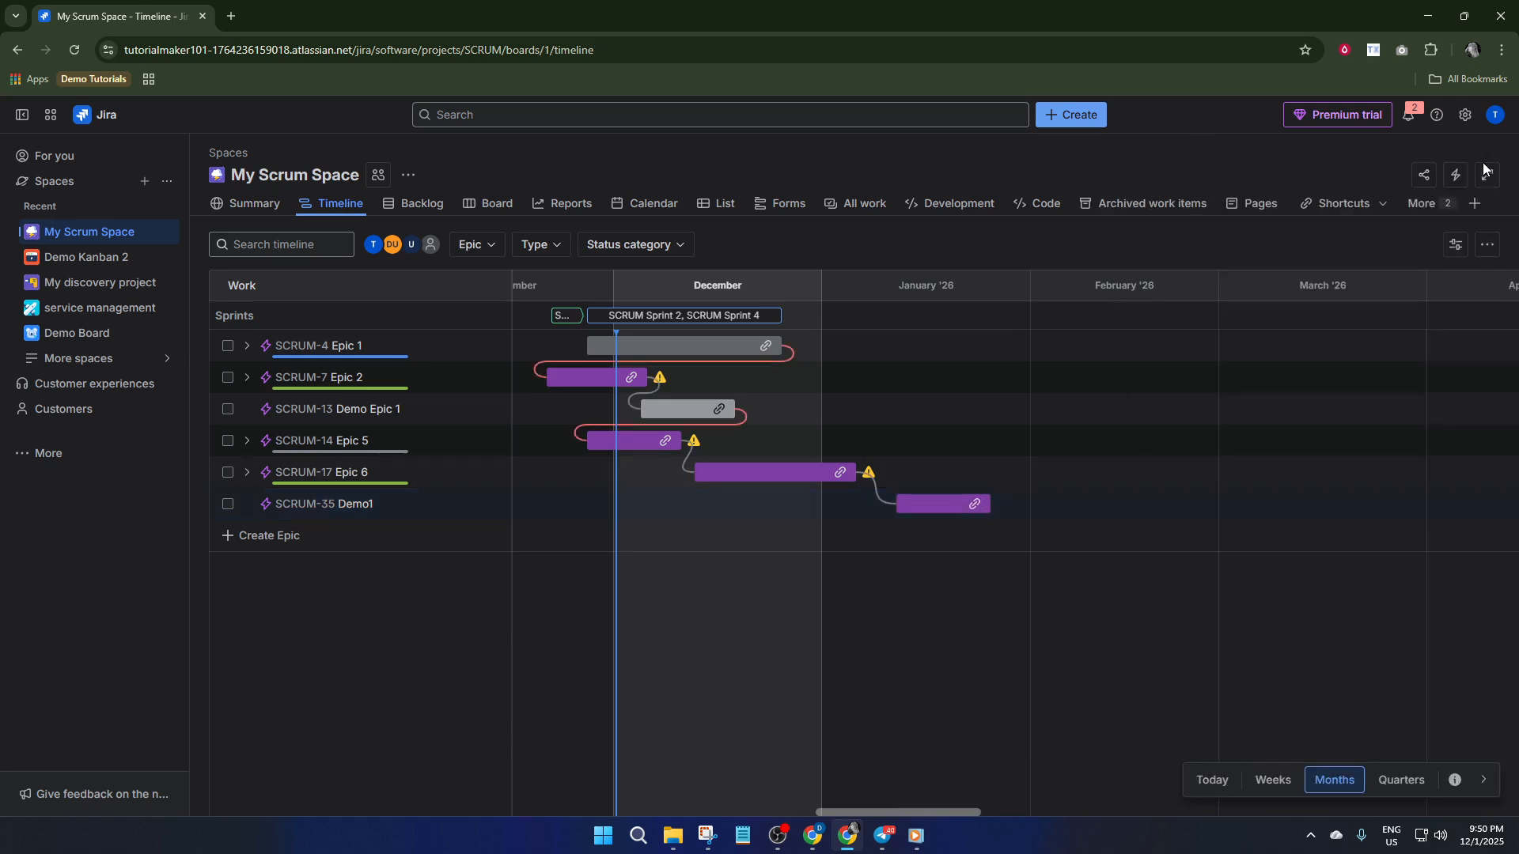
Create a child story named Child1 under the Demo1 epic
click(1488, 251)
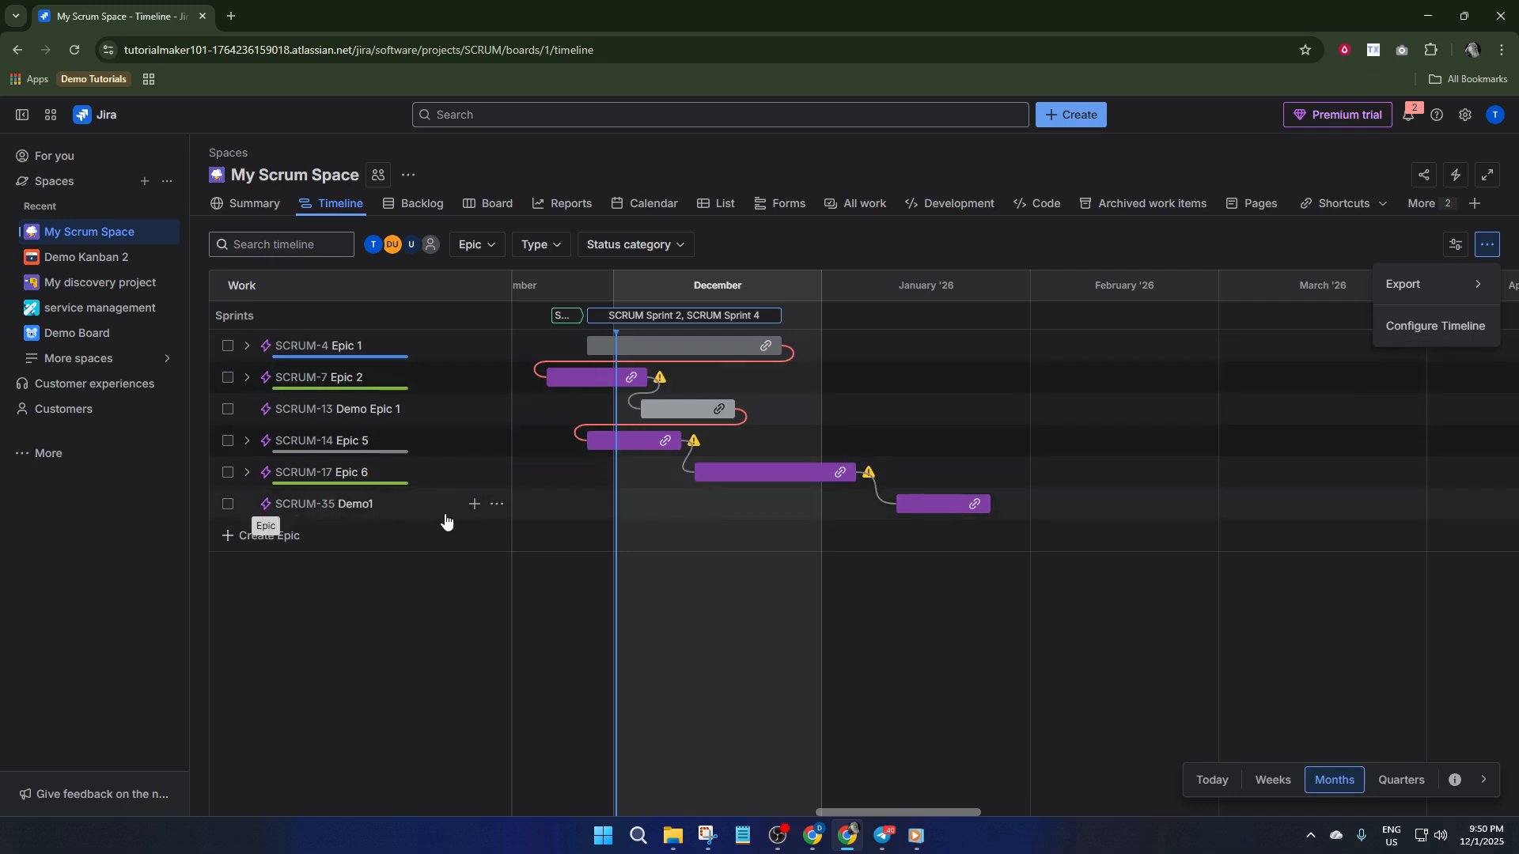
click(495, 506)
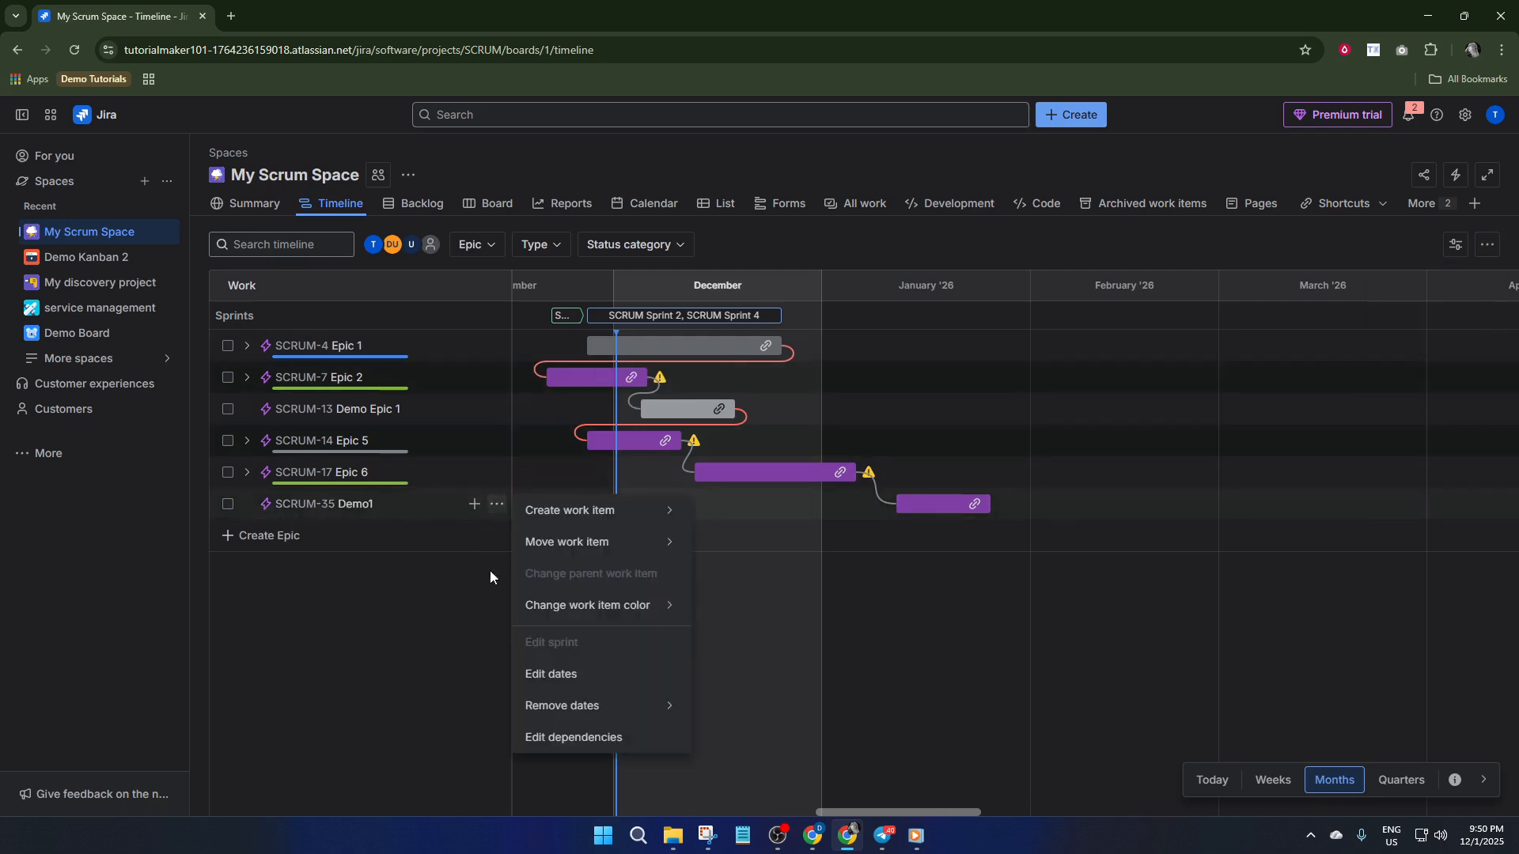
click(472, 507)
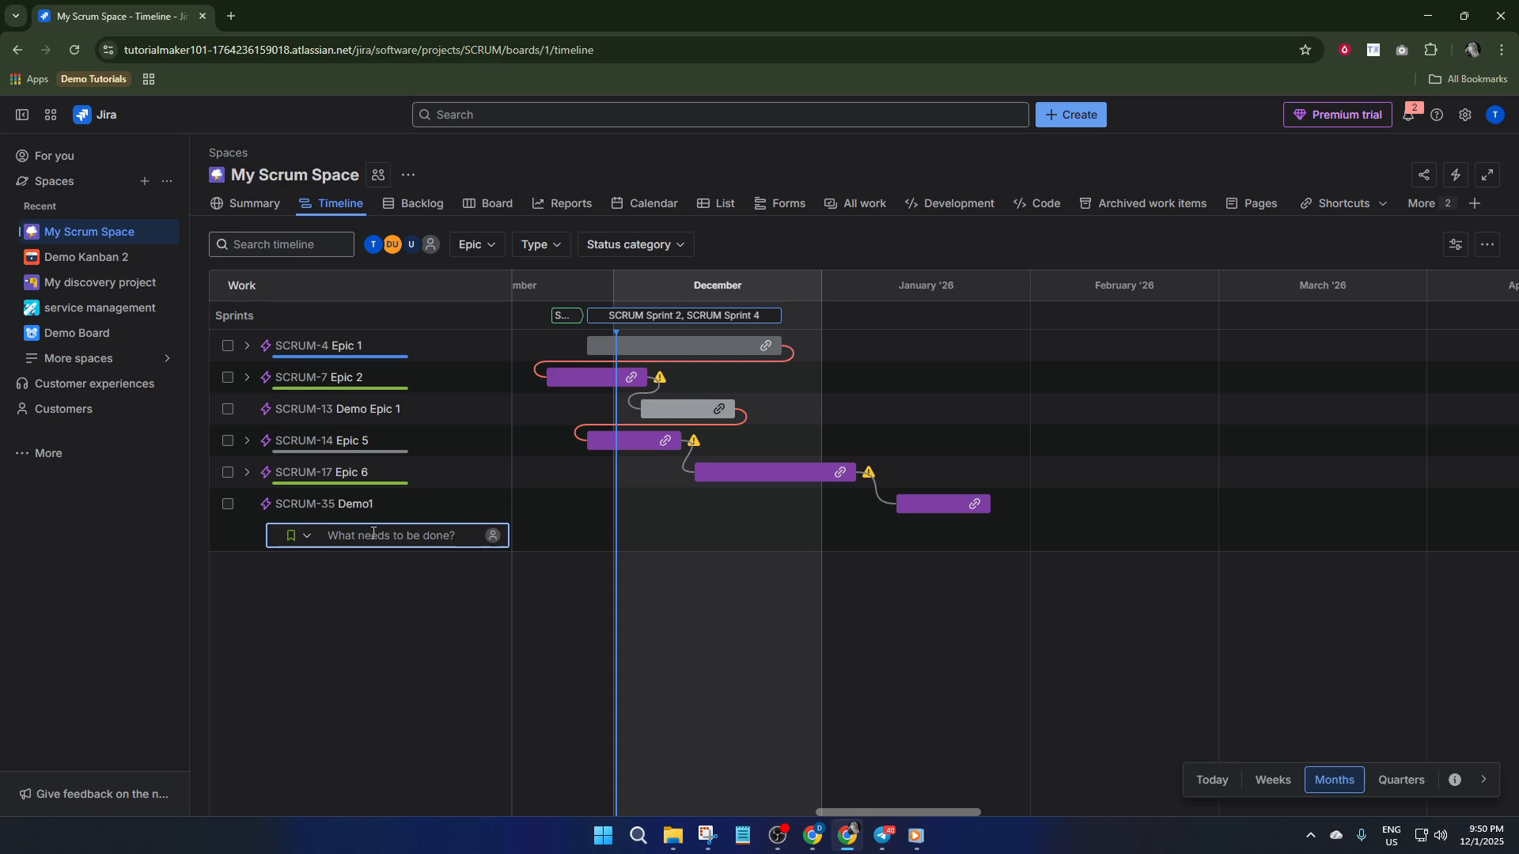
text(Child1)
key(Return)
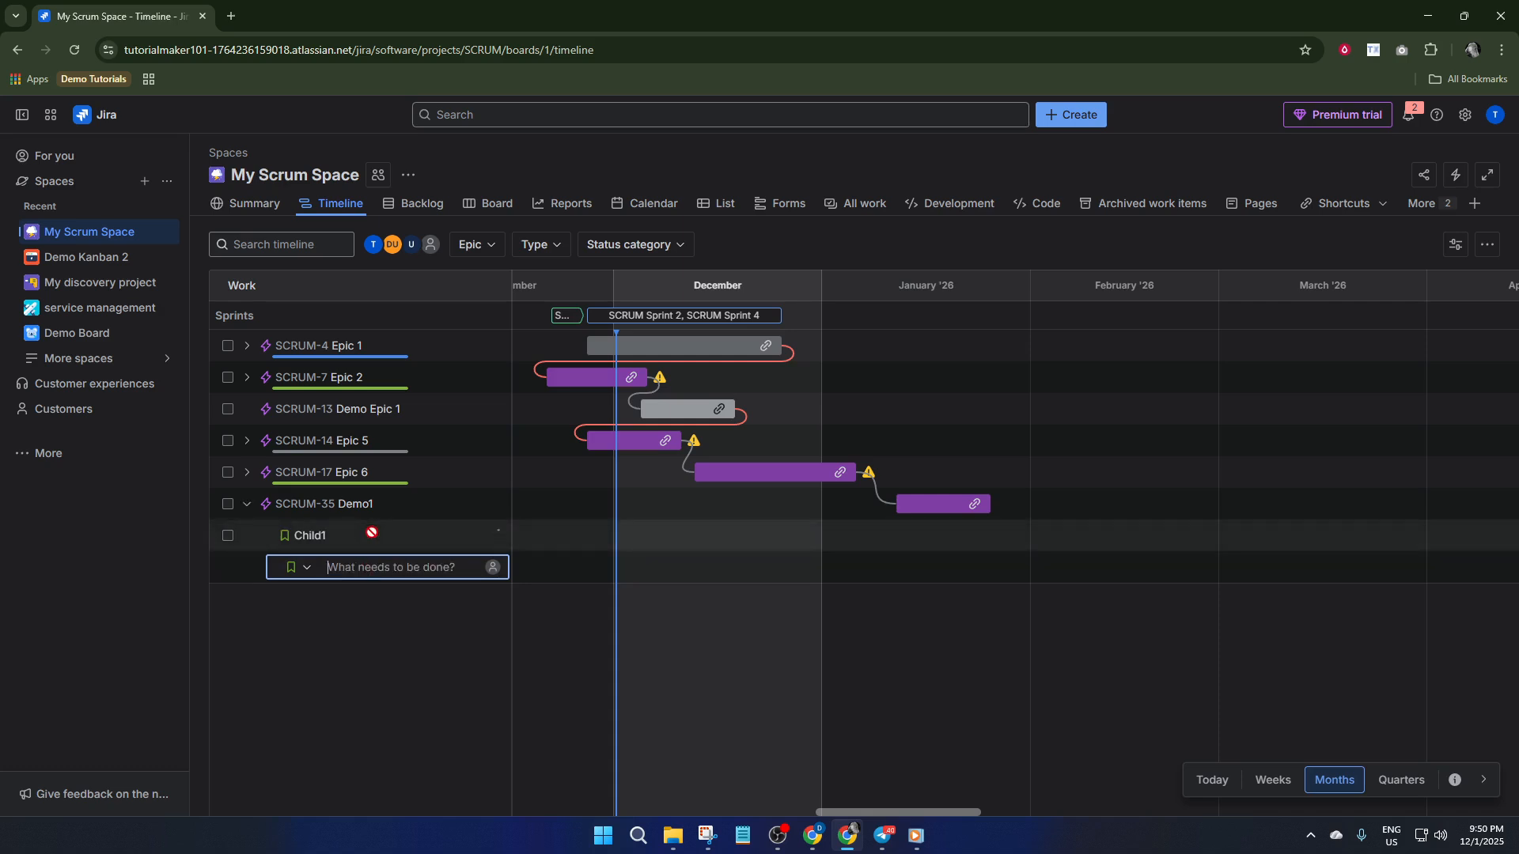
click(859, 529)
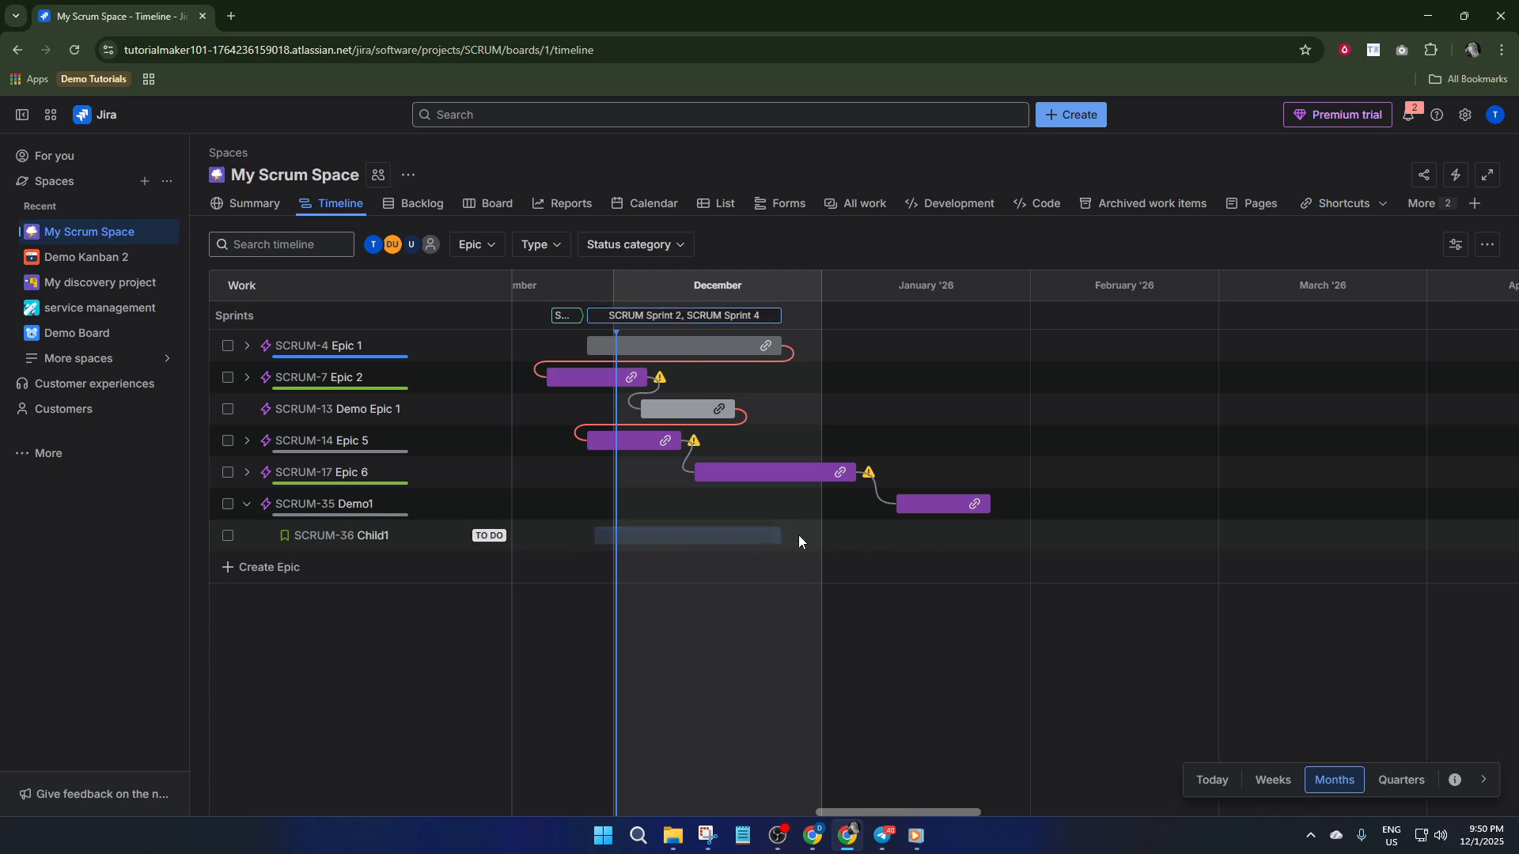
Schedule Child1 in SCRUM Sprint 4 on the timeline and try to move its bar into January 2026
click(692, 546)
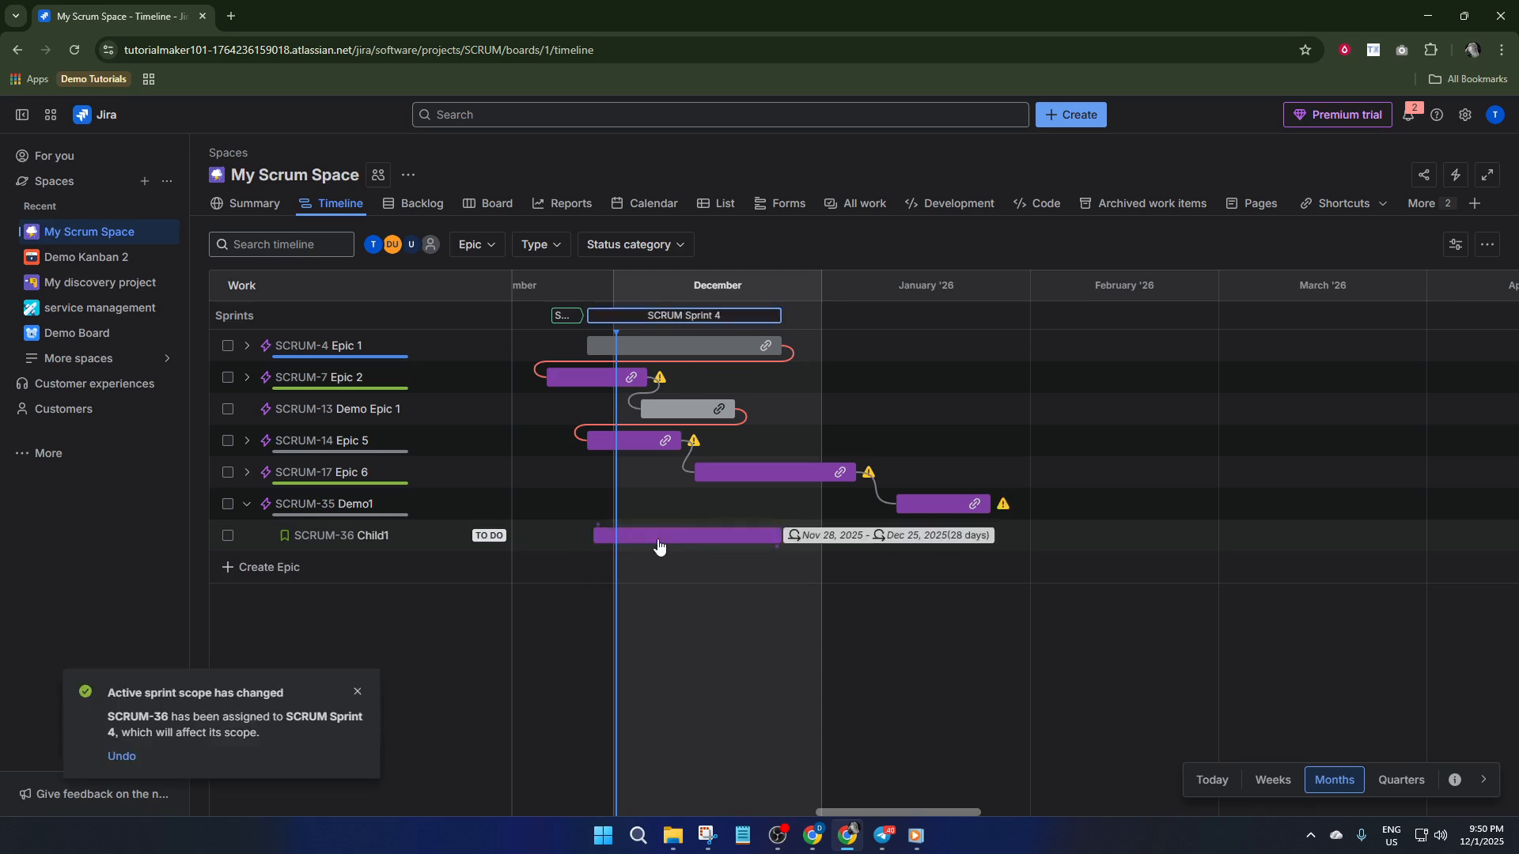
drag(679, 546, 888, 545)
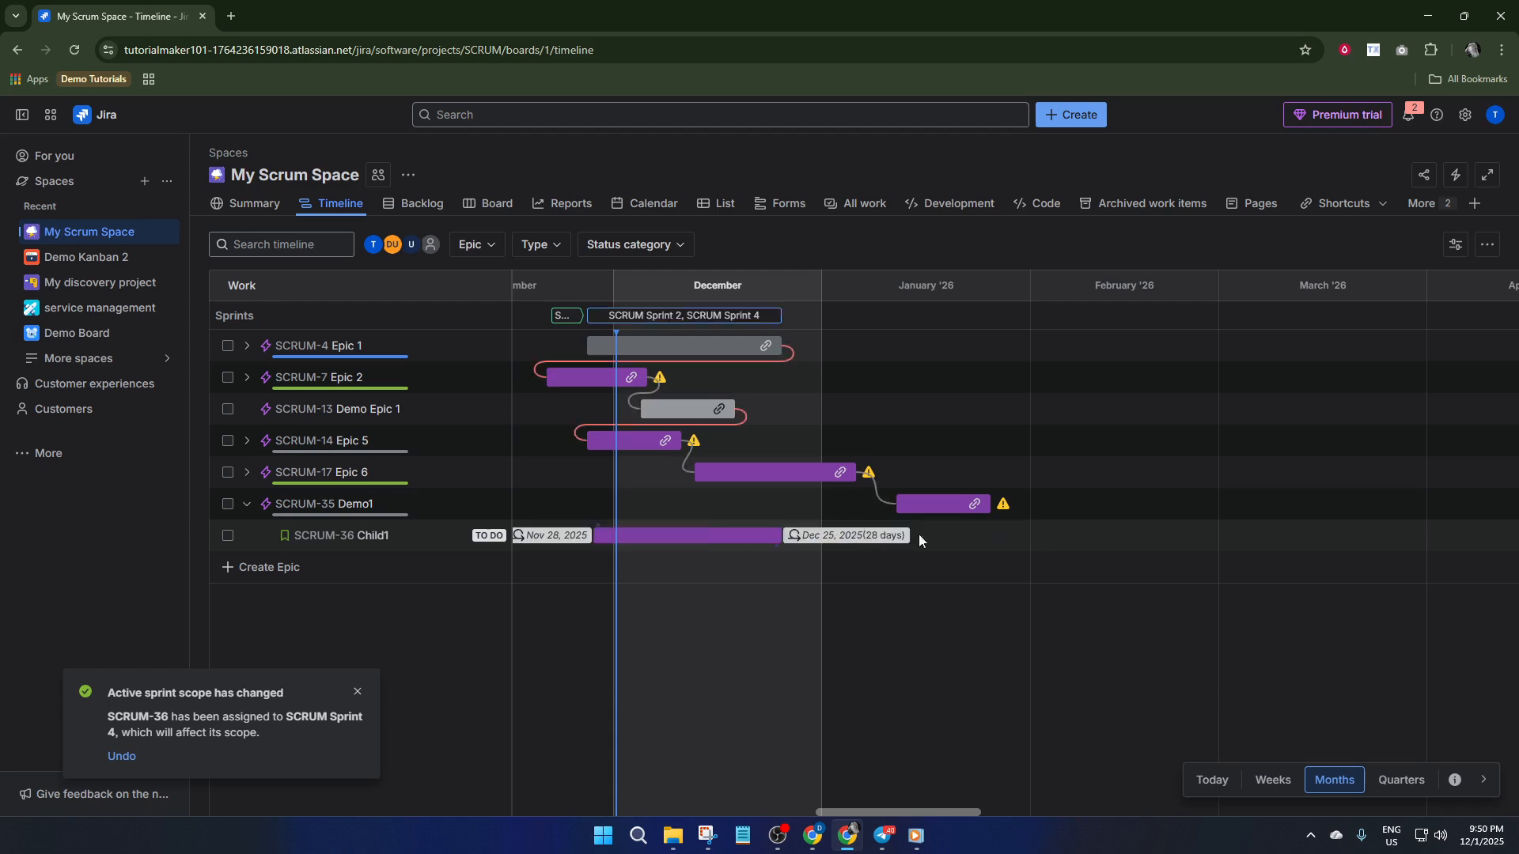
click(724, 539)
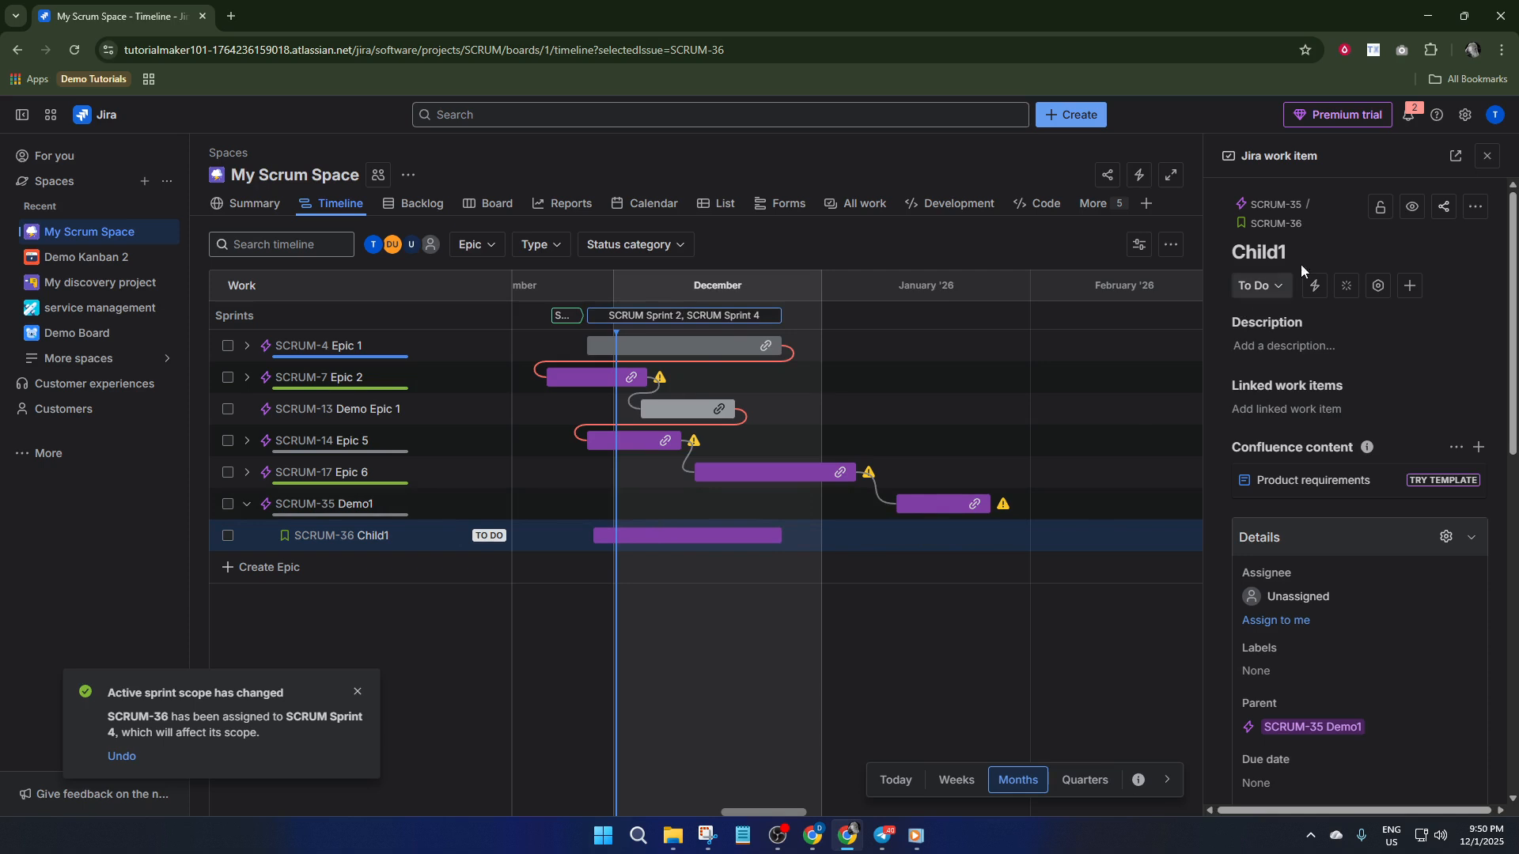
click(1488, 162)
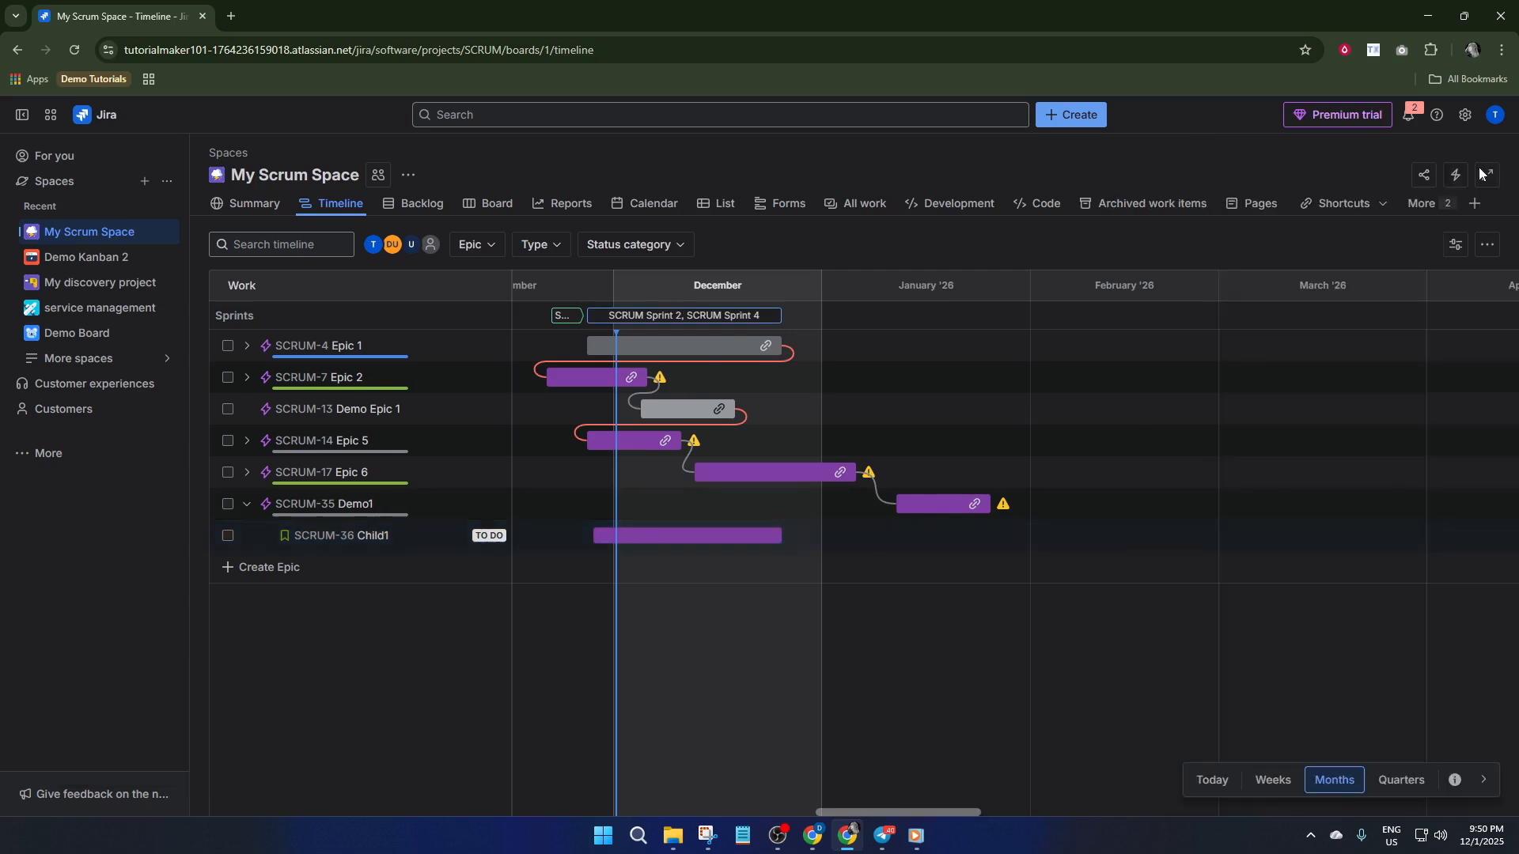
Configure the timeline to schedule child issues by dates instead of by sprints
click(1489, 245)
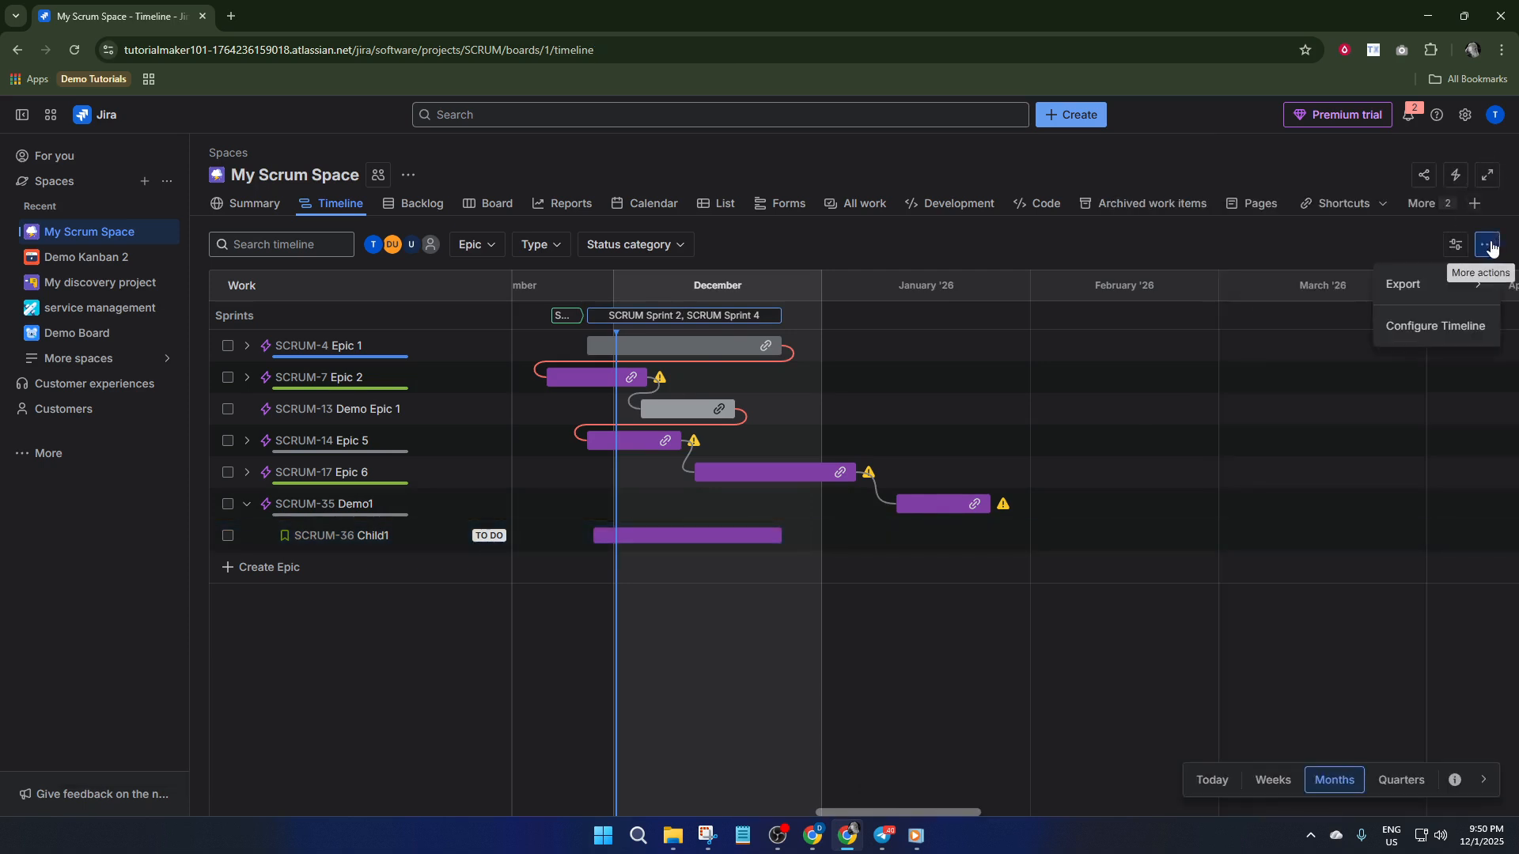
click(1441, 333)
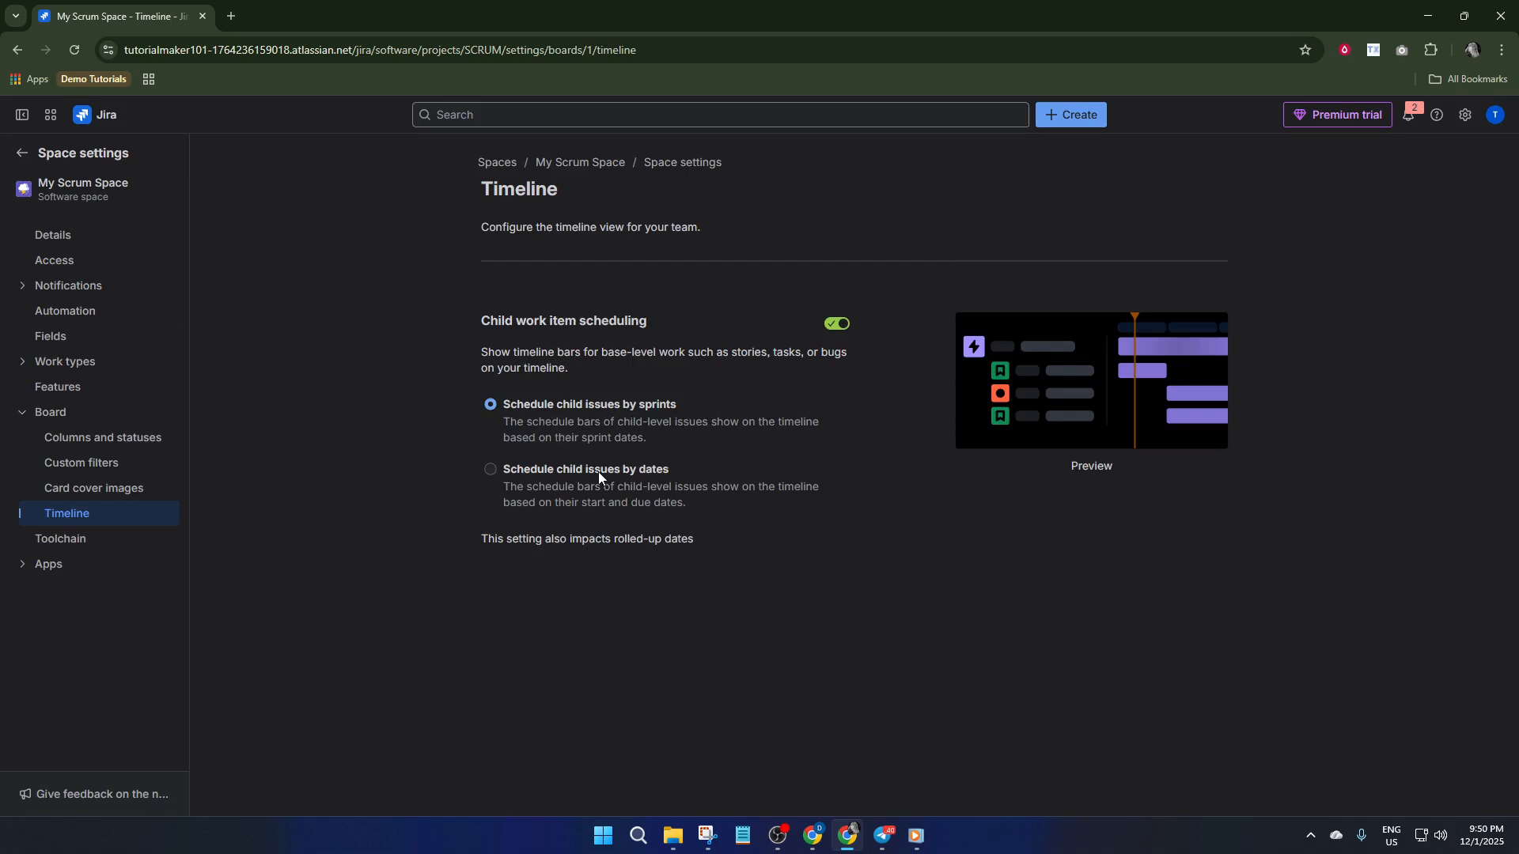
click(558, 470)
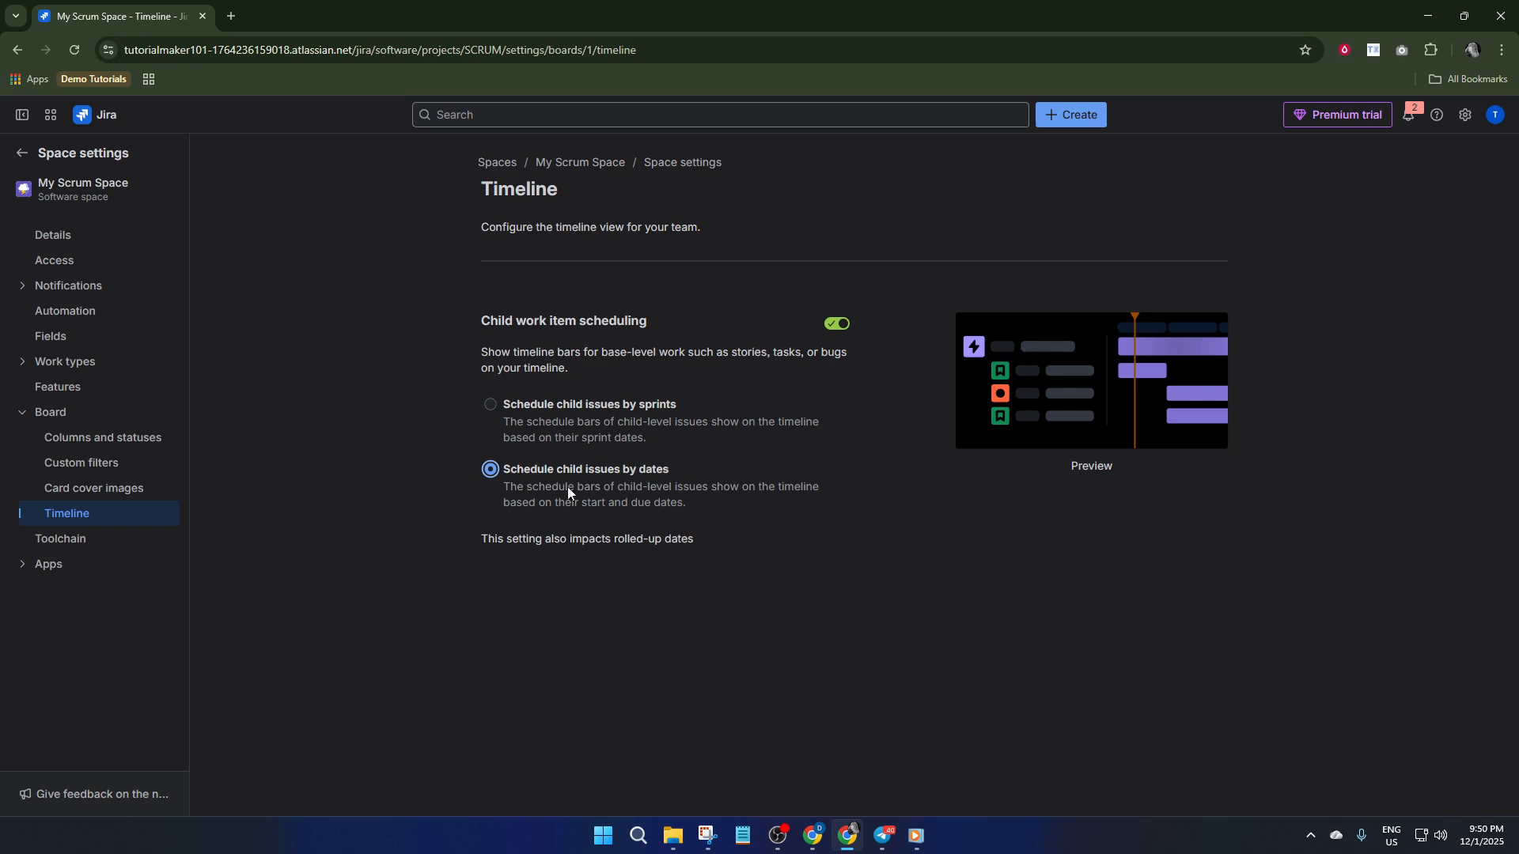